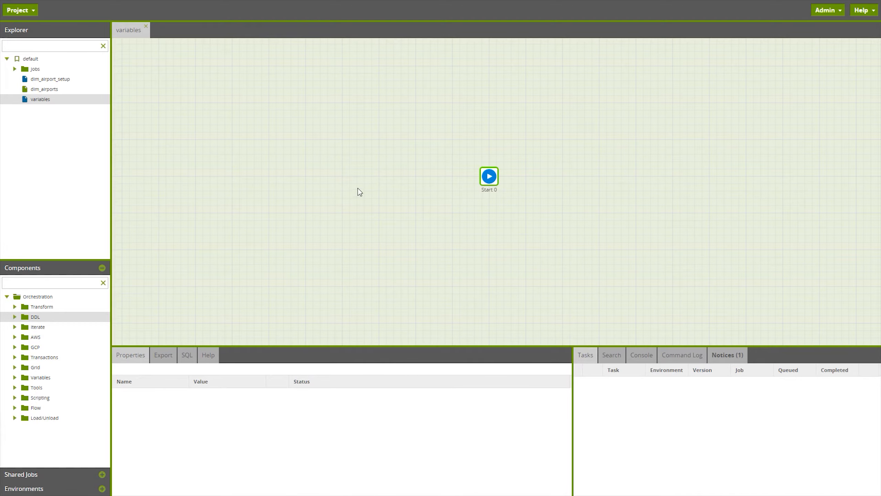
Create a public text job variable named mytable with Copied behaviour and no default value
right_click(366, 172)
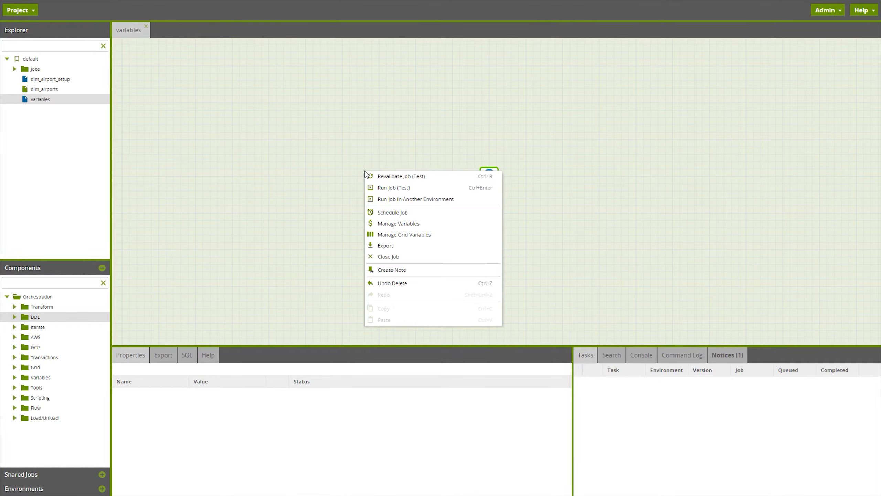
click(401, 224)
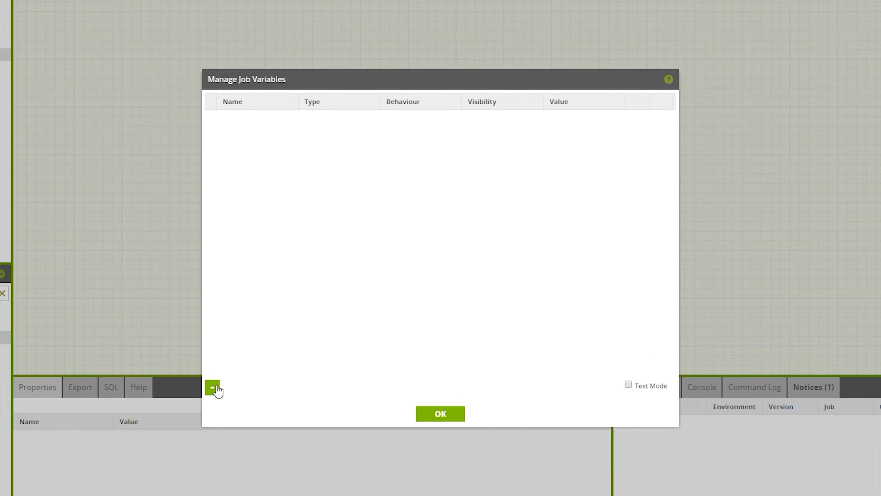
click(216, 386)
click(446, 165)
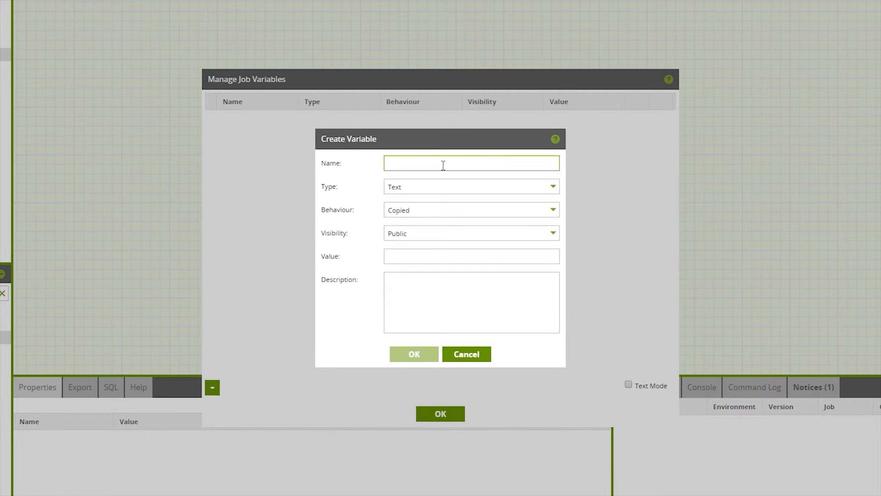
text(myta)
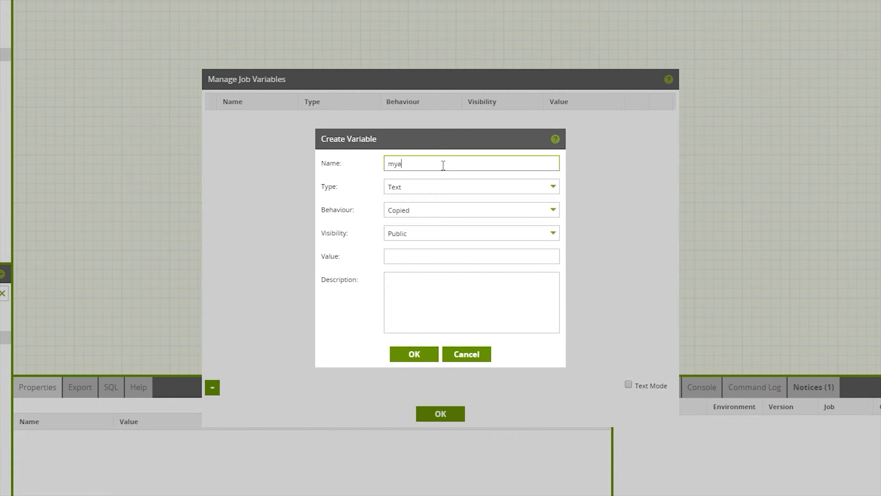
text(ble)
click(429, 355)
click(441, 414)
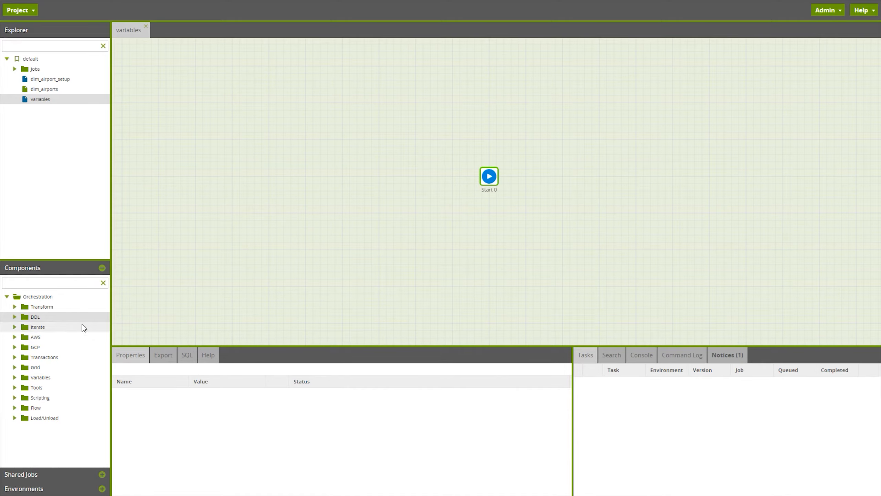
Add a Create Table component beside the Start component and connect Start to it
click(14, 317)
drag(52, 357, 571, 183)
drag(502, 177, 574, 179)
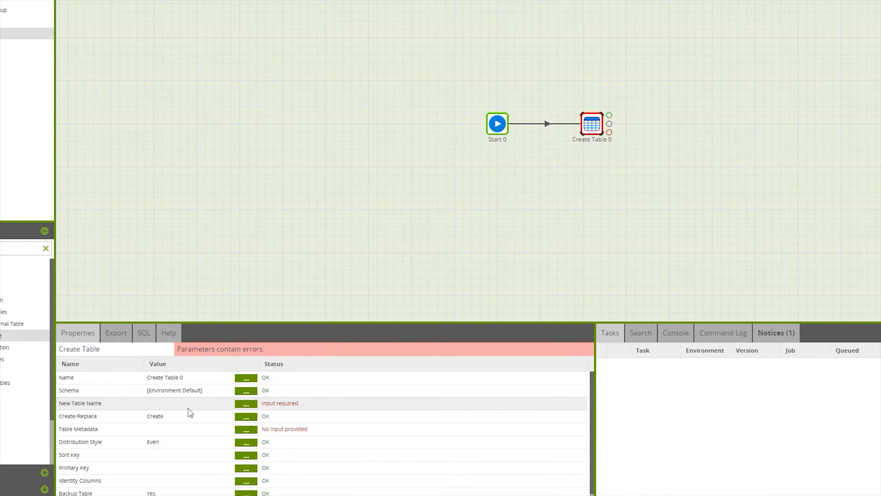
Set the Create Table component's schema to use the variable ${schema}
click(247, 391)
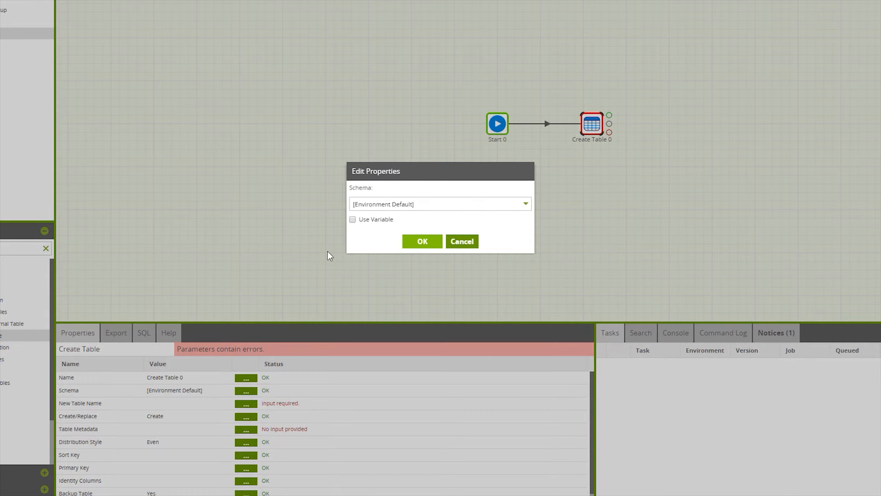
click(387, 219)
click(415, 204)
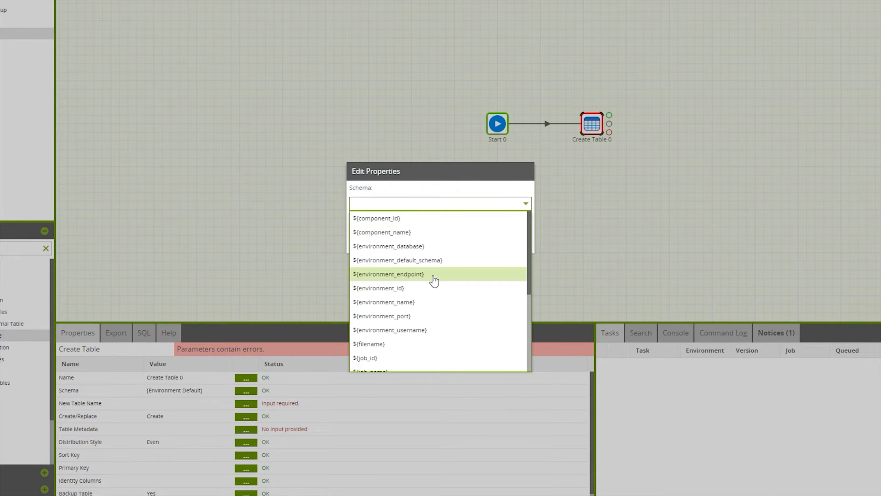
scroll(433, 282, down, 1)
scroll(432, 283, down, 4)
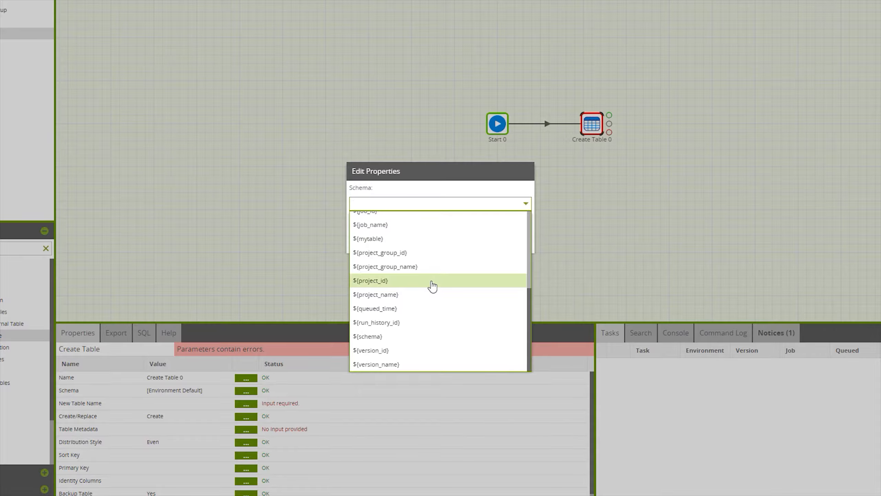
click(391, 337)
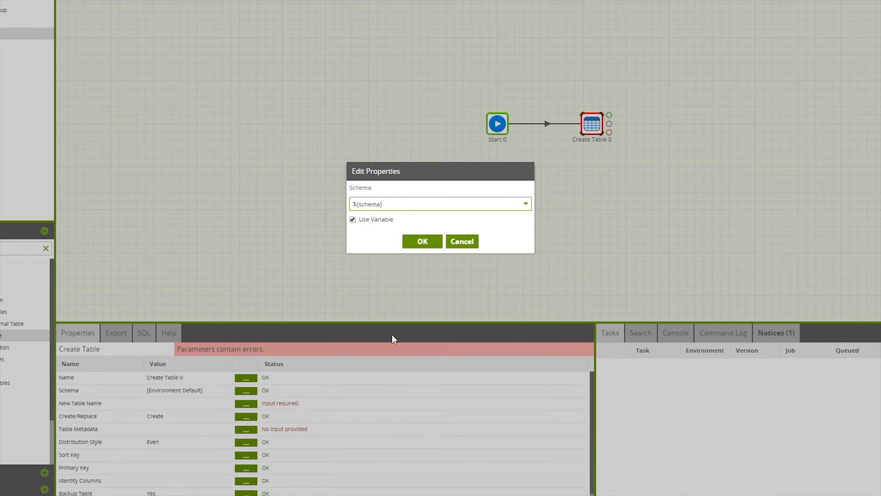
click(422, 241)
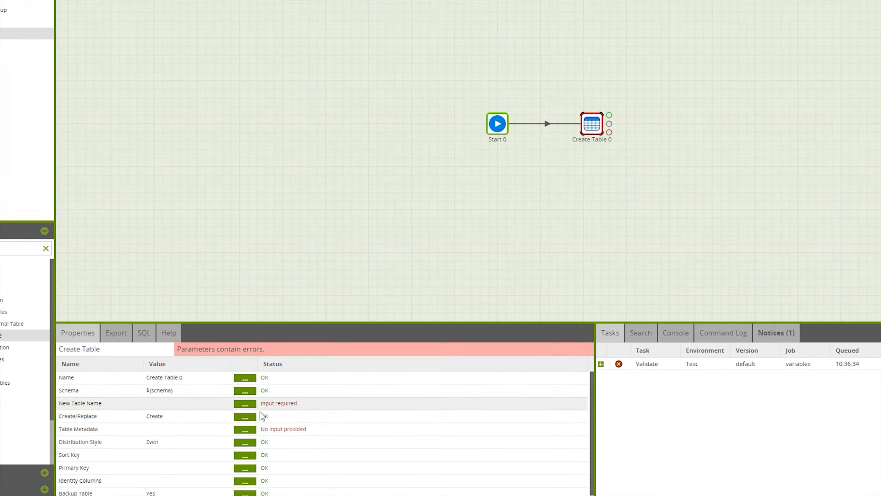
Set the Create Table component's new table name to the variable ${mytable}
click(248, 407)
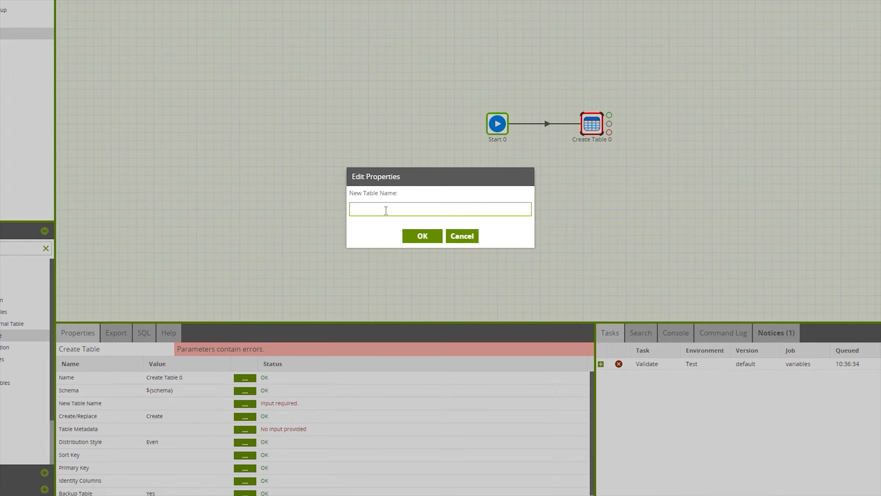
text(${mytable})
click(423, 239)
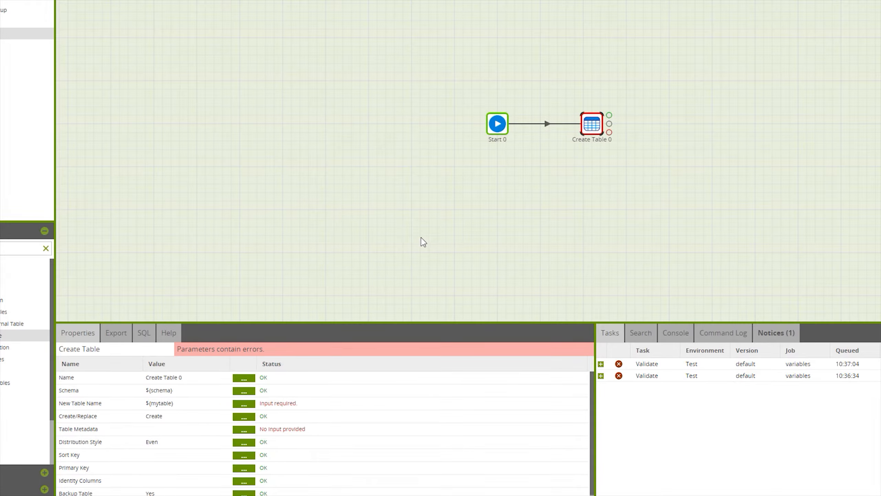
Add a column named year to the table metadata with data type Integer and size 4
click(245, 430)
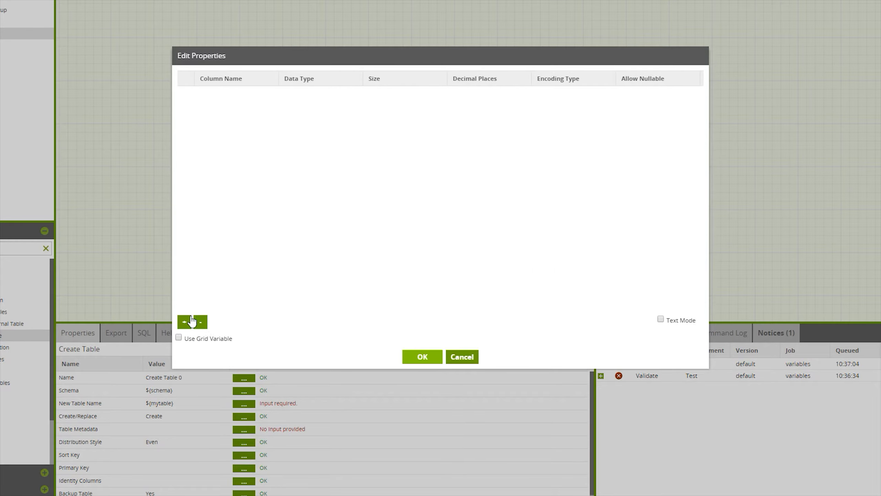
click(184, 322)
click(220, 98)
text(year)
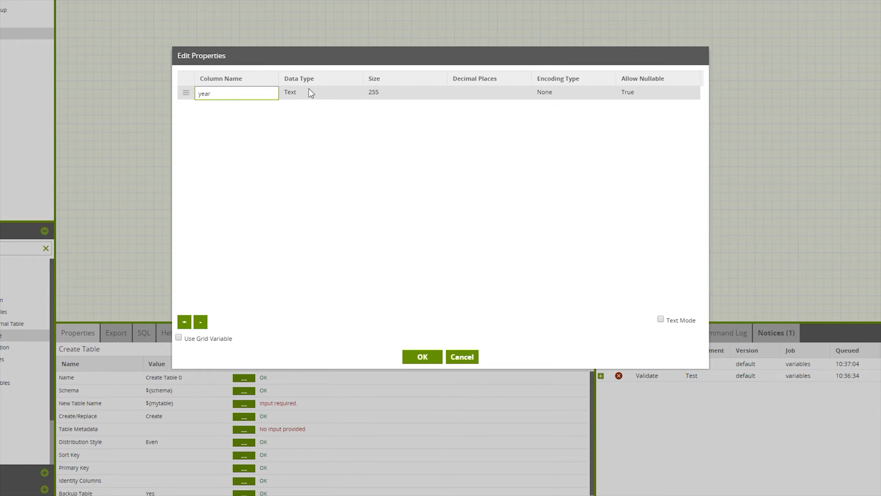
click(310, 93)
click(301, 122)
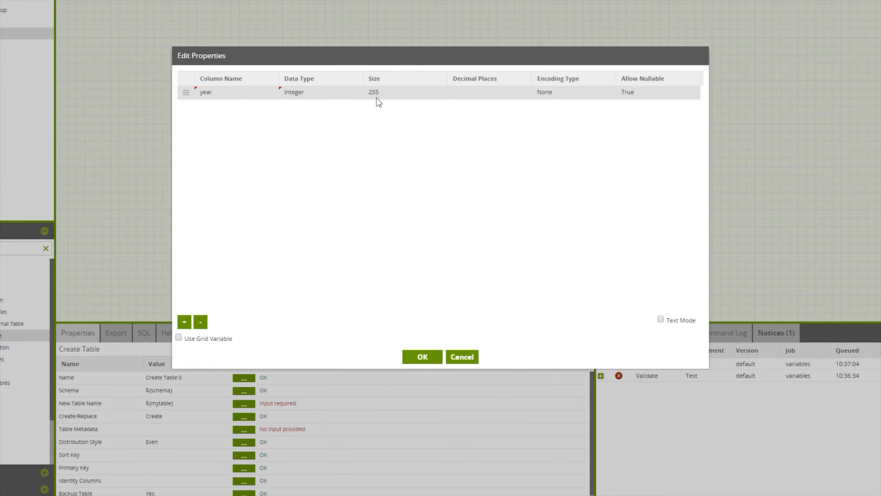
click(378, 99)
text(4)
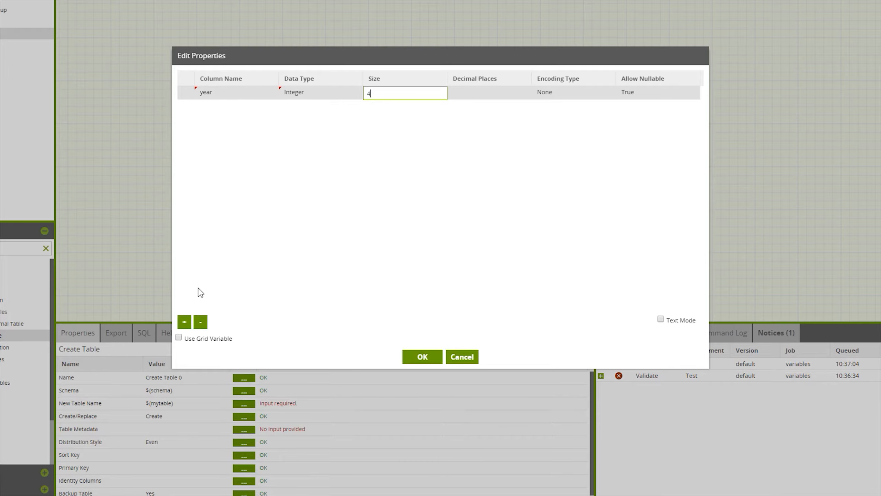
Add a second metadata column named origin with the default Text type and save the table metadata
click(184, 322)
click(225, 103)
text(origin)
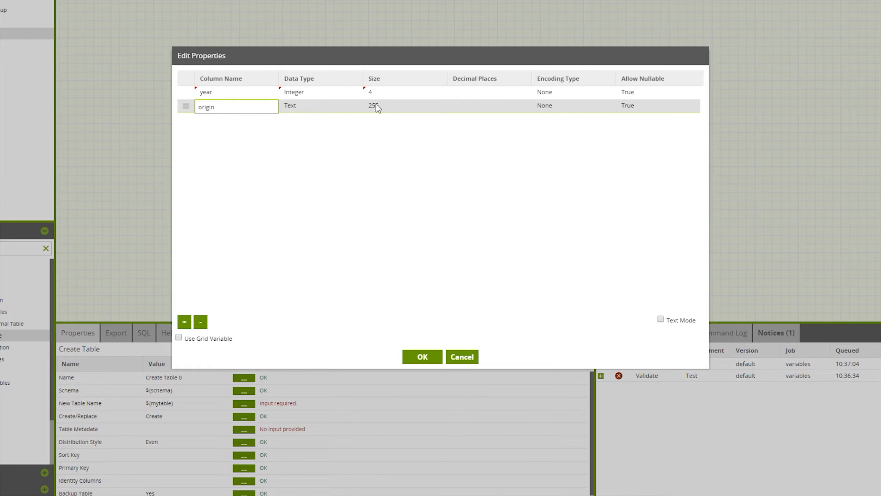
click(422, 356)
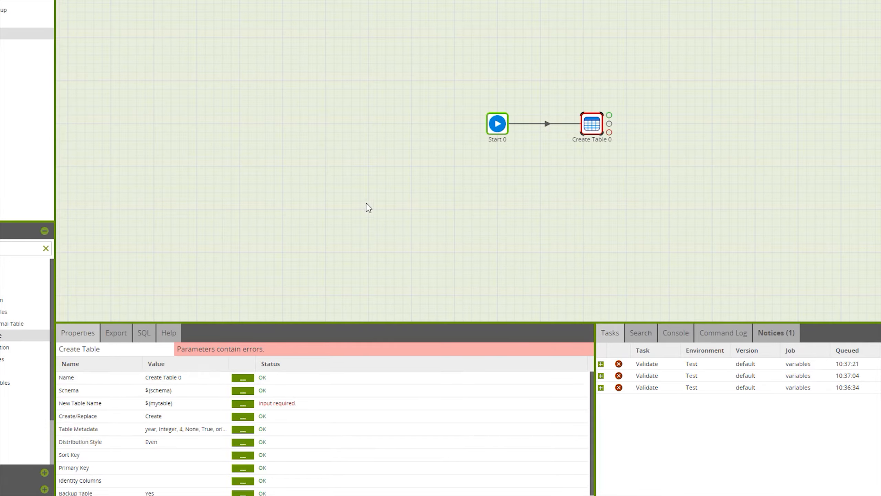
Replace the Create Table component's new table name with the fixed name test
click(243, 404)
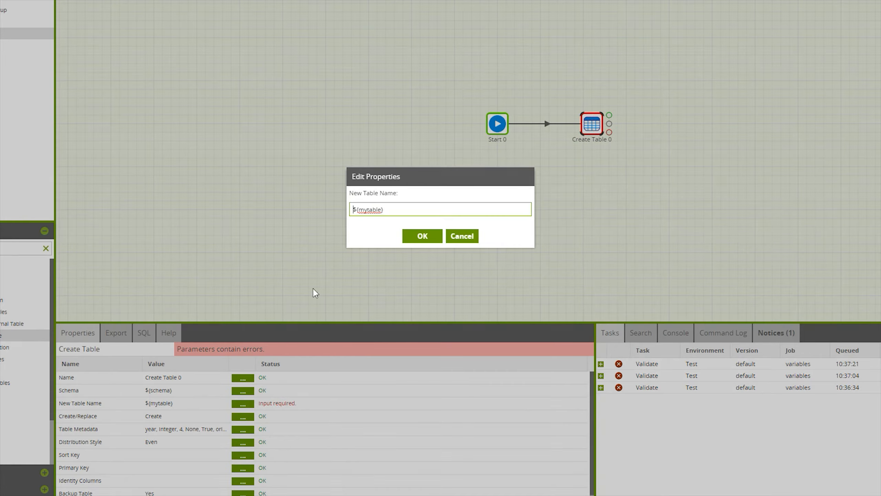
triple_click(387, 210)
text(test)
click(428, 238)
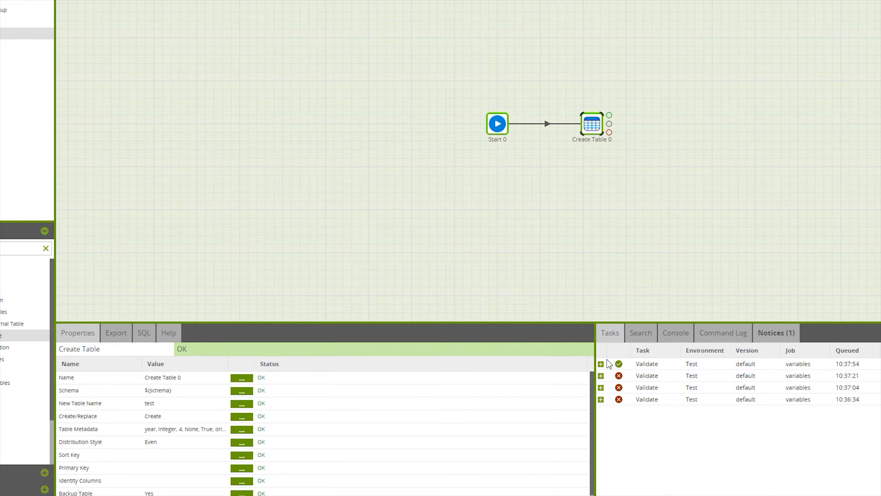
Change the Create Table component's new table name to ewr_flights
click(241, 403)
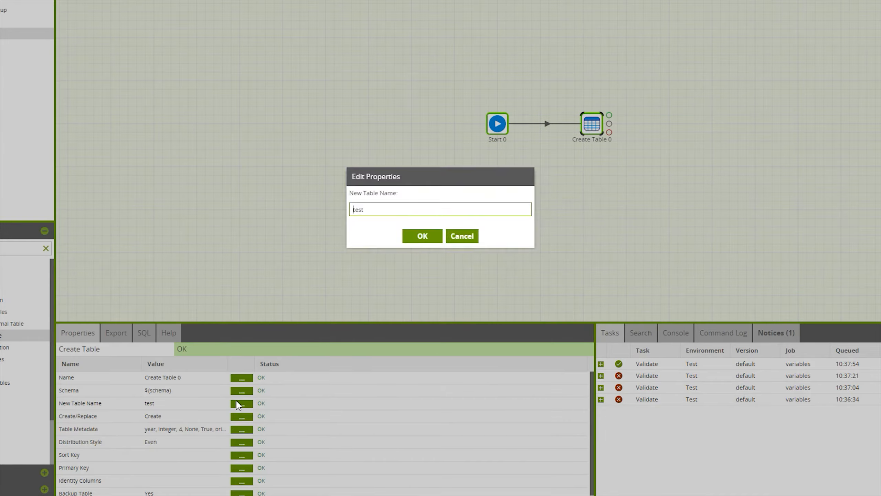
text(ewr_flights)
click(421, 236)
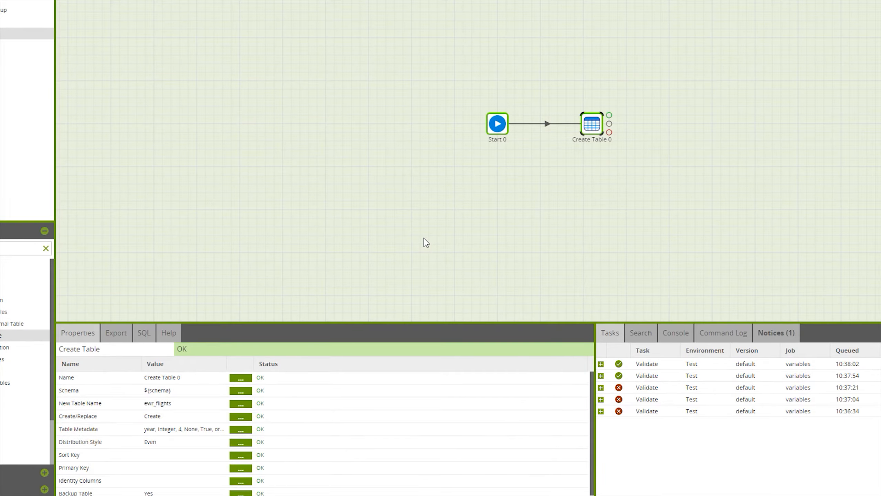
Edit the job variable mytable and give it the default value ewr_flights
right_click(490, 218)
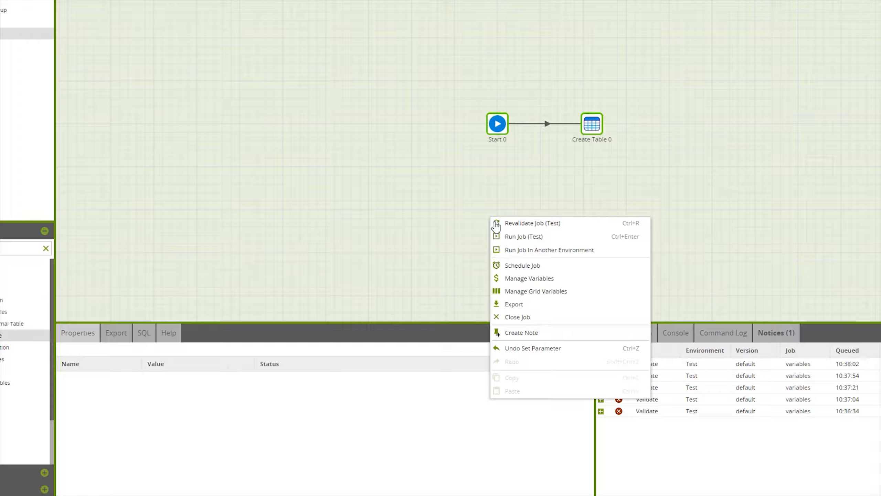
click(529, 280)
click(618, 90)
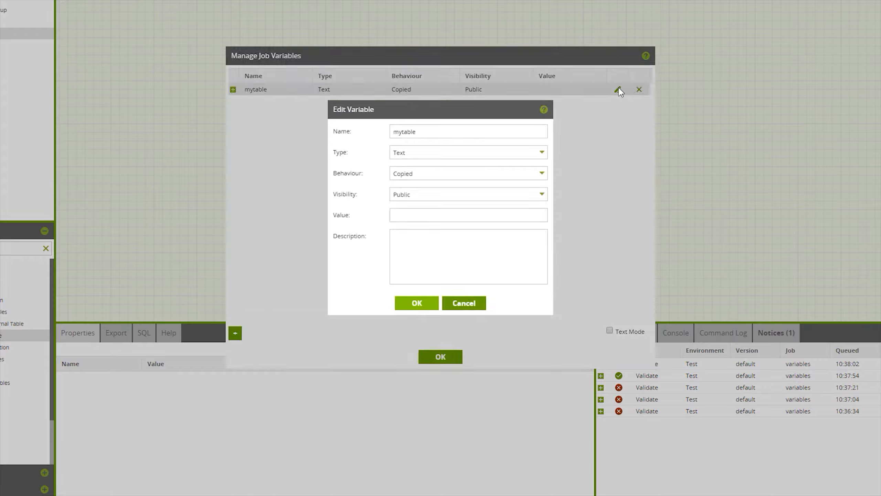
click(458, 213)
text(e)
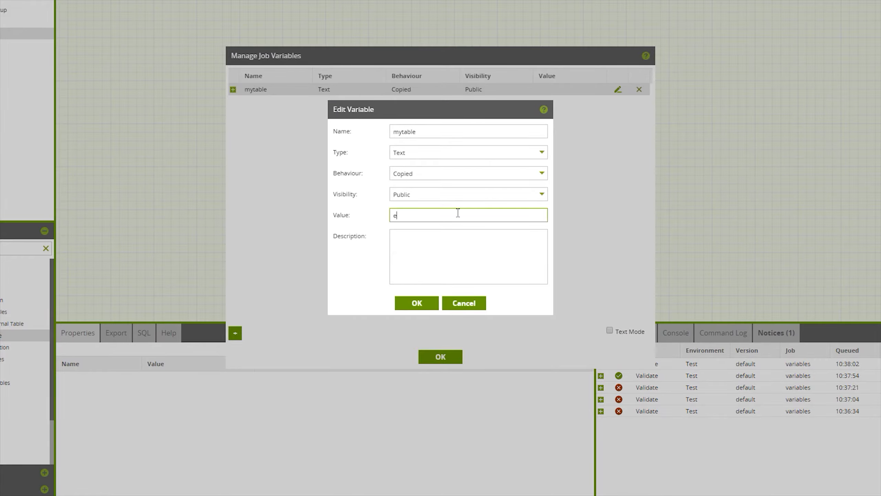
text(wr_flgihts)
click(417, 217)
key(BackSpace)
key(BackSpace)
text(ig)
click(427, 307)
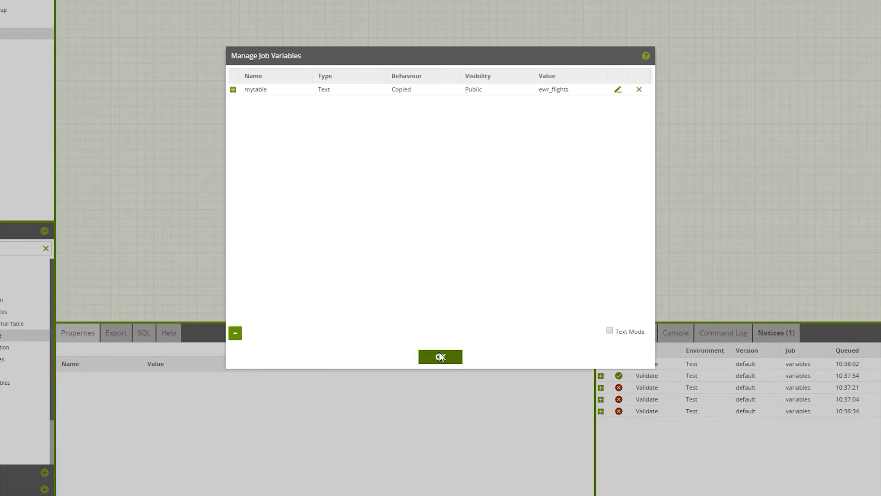
click(441, 357)
Make the Create Table component take its new table name from ${mytable} instead of a fixed name
click(612, 140)
click(240, 403)
key(ctrl+a)
text(${mytable})
click(419, 233)
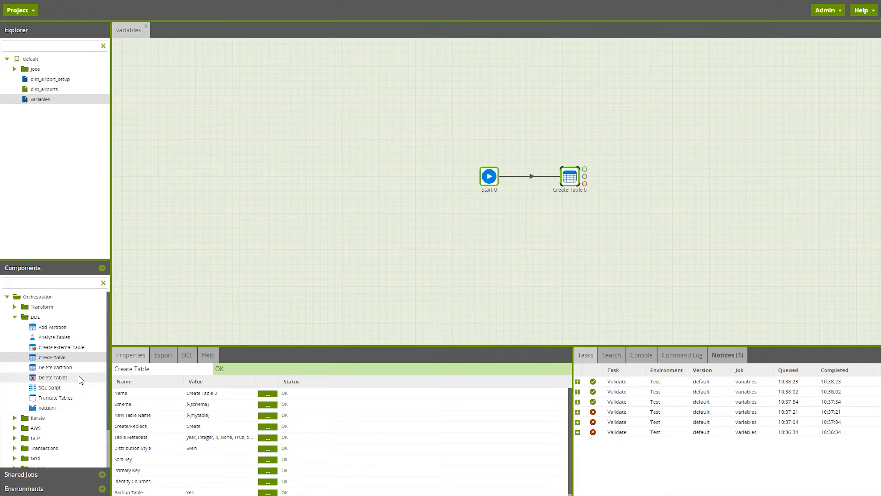
Find the Fixed Iterator component, place it below the Create Table flow and connect Start to it
scroll(76, 376, down, 3)
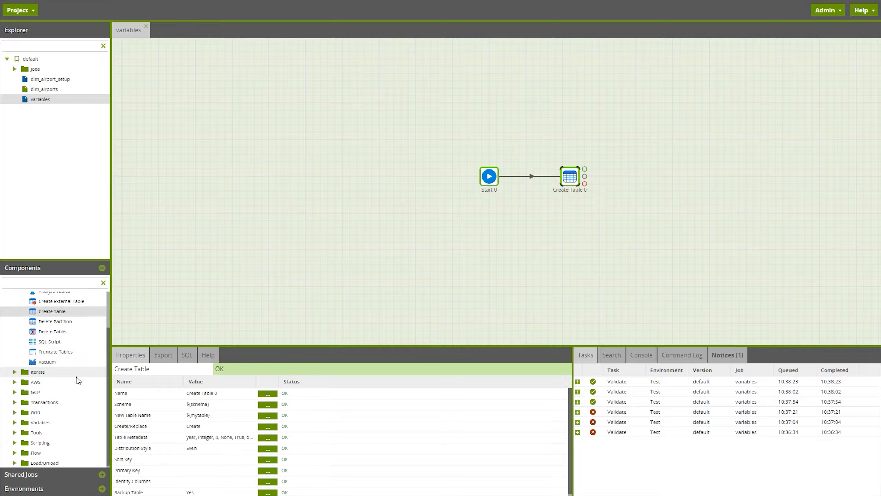
click(62, 285)
text(f)
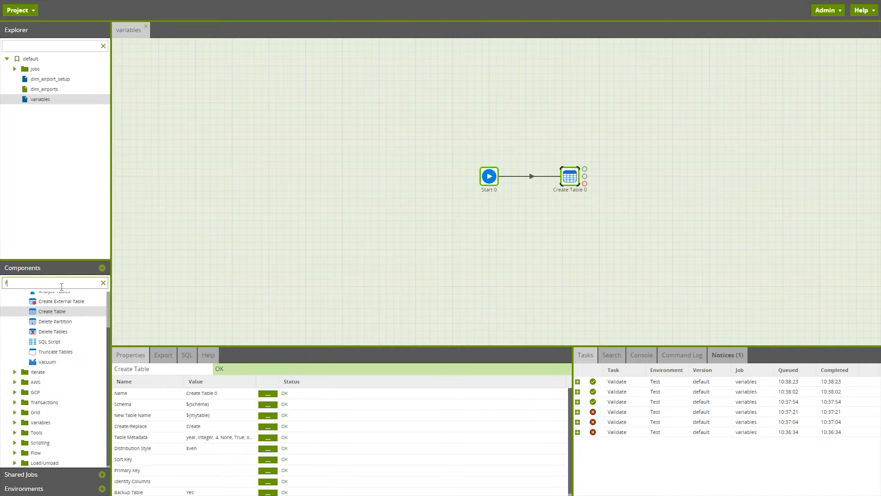
text(ix)
drag(61, 317, 536, 242)
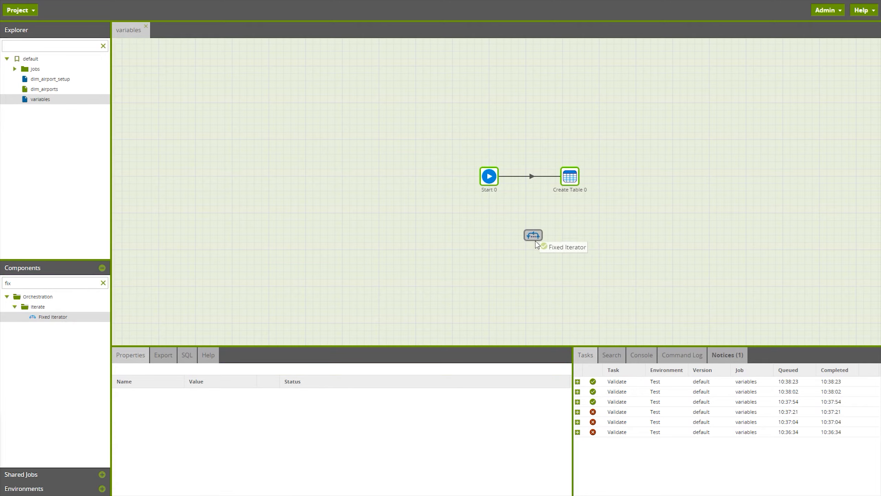
click(497, 184)
drag(504, 179, 540, 235)
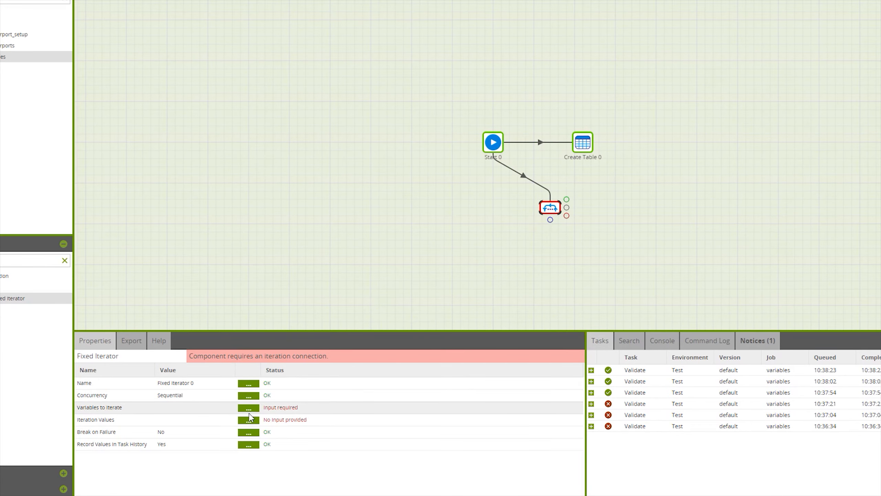
Choose mytable as the Fixed Iterator's variable to iterate
click(251, 408)
click(362, 144)
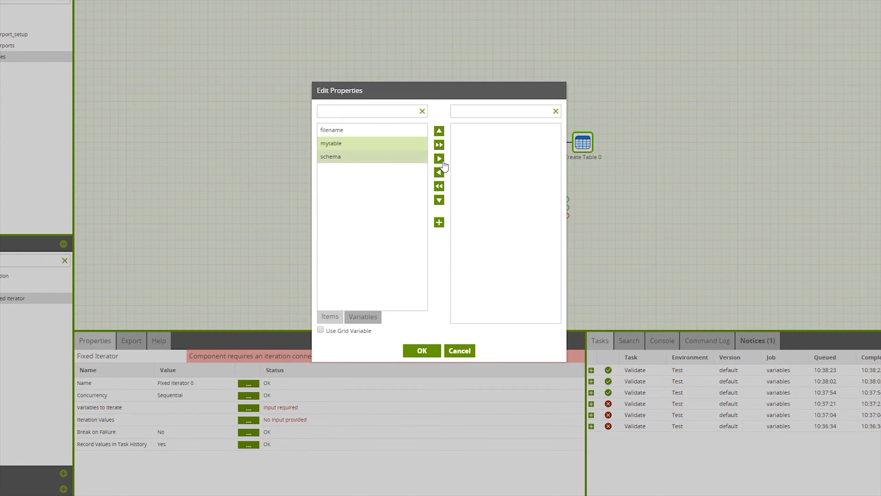
click(439, 159)
click(421, 351)
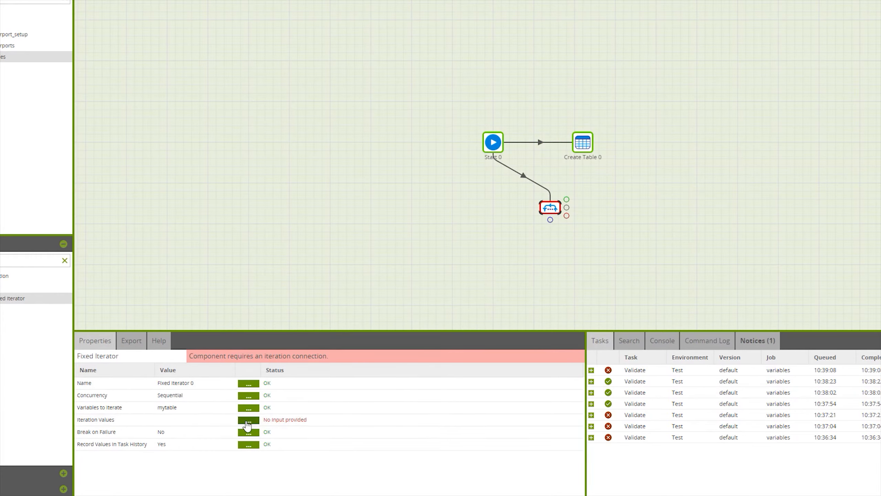
Add table1 as the Fixed Iterator's iteration value for mytable
click(249, 420)
click(196, 330)
click(249, 113)
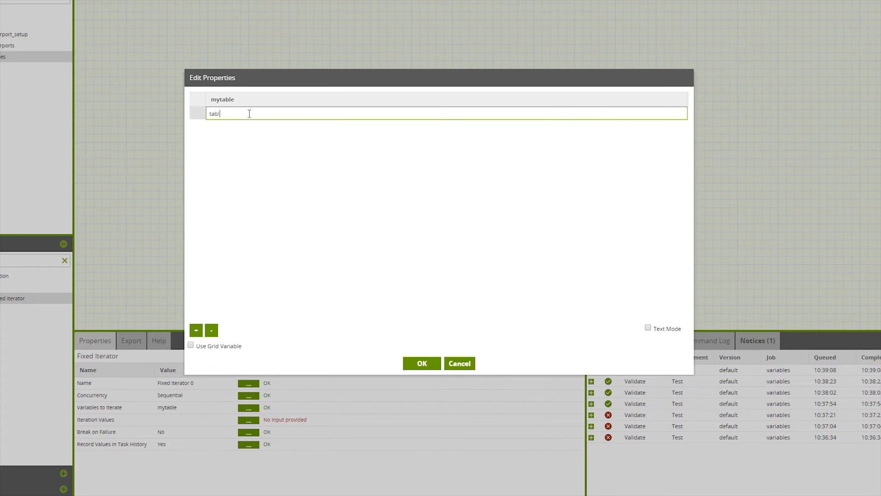
click(422, 363)
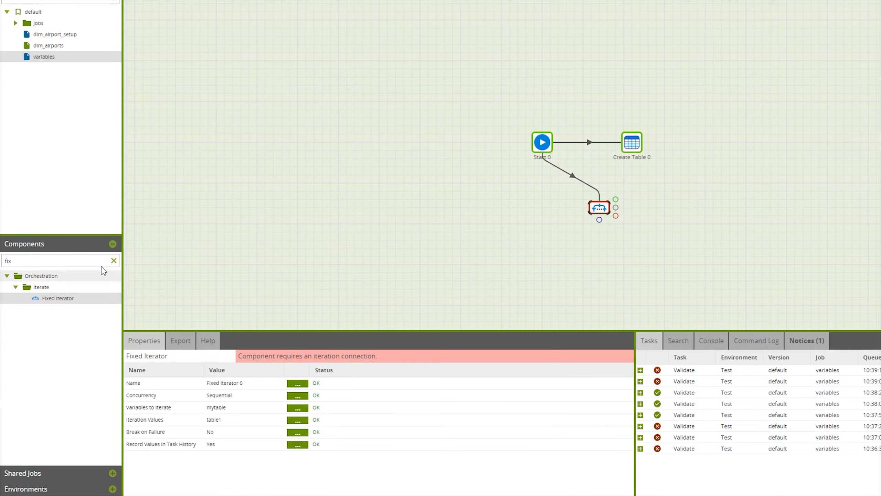
Find the Python Script component, place it after Create Table and link it to Create Table's success output
click(114, 260)
text(py)
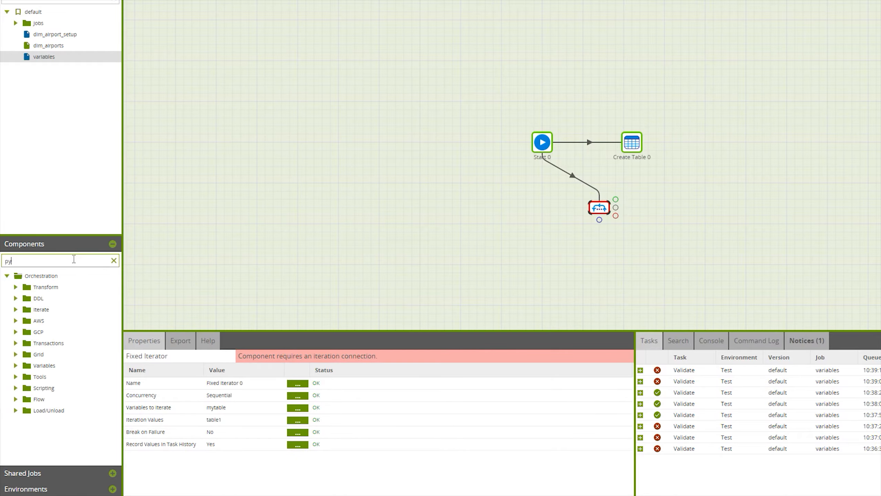
text(thon)
drag(87, 298, 722, 142)
click(634, 143)
drag(648, 134, 722, 136)
Open the Python Script's code and copy the example context.updateVariable line below the comment block
double_click(675, 141)
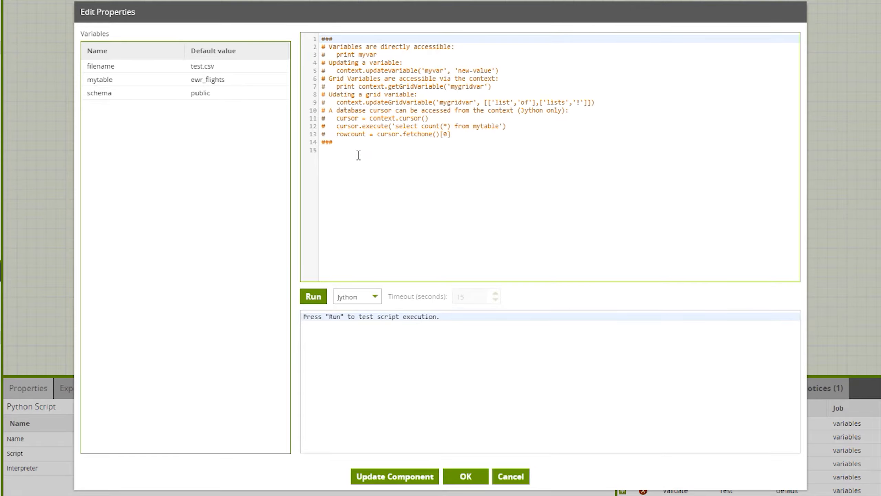
click(358, 155)
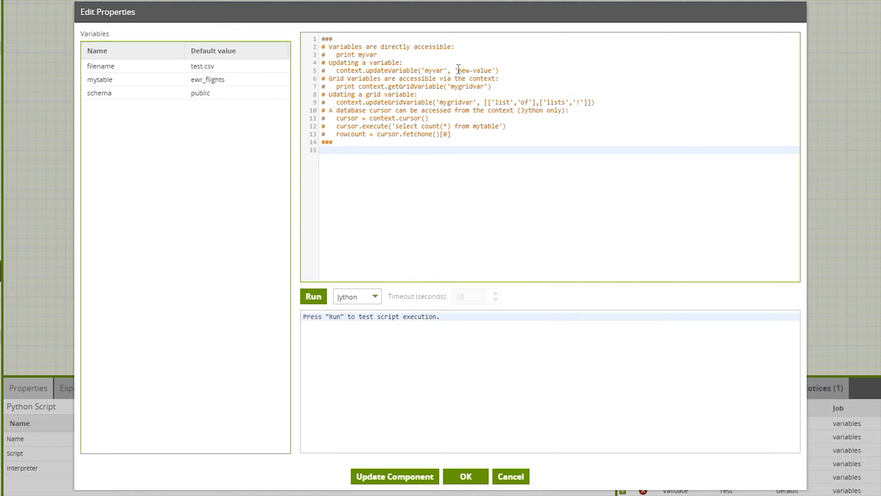
drag(499, 70, 337, 71)
key(ctrl+c)
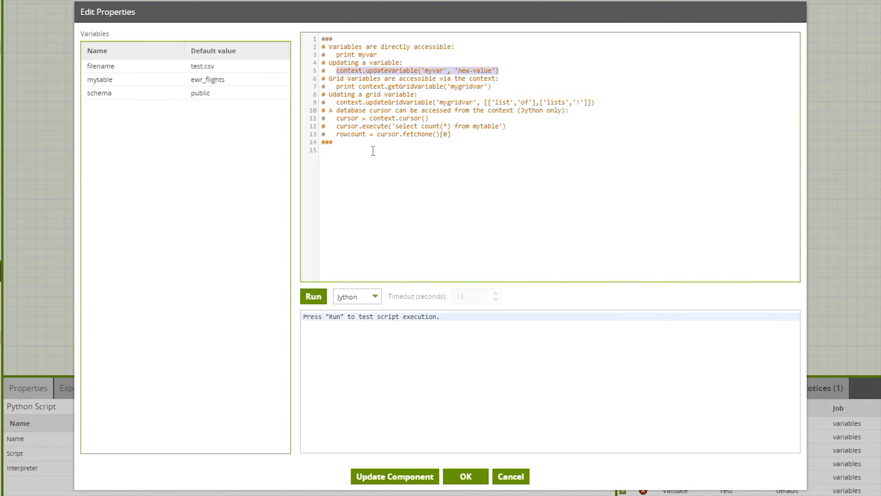
click(367, 165)
key(Return)
key(ctrl+v)
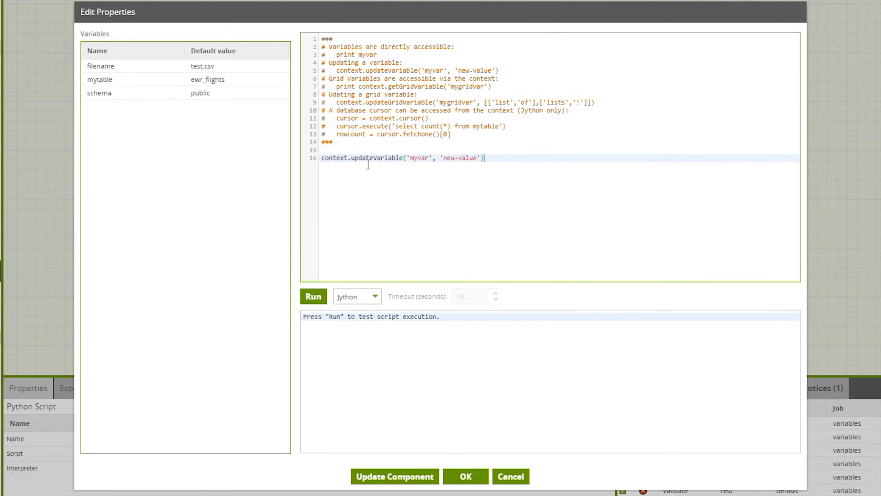
Change the copied line to context.updateVariable('mytable', 'table2') and test the script
double_click(417, 158)
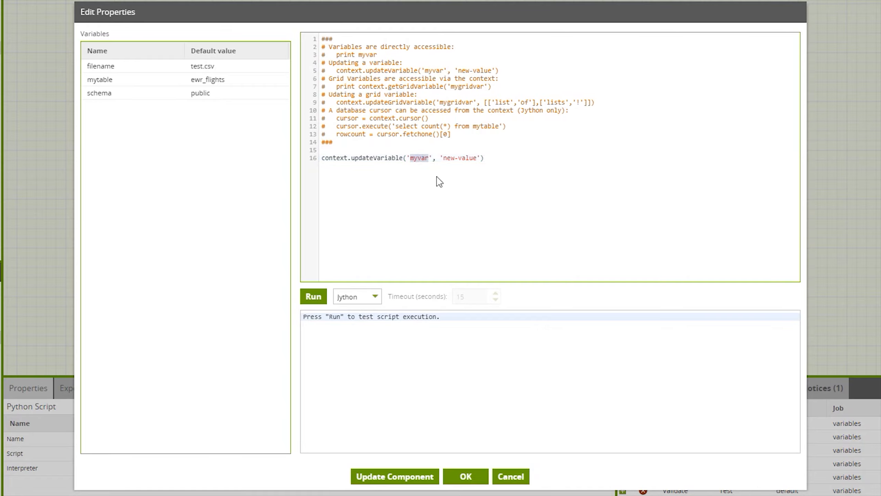
key(BackSpace)
text(mytable)
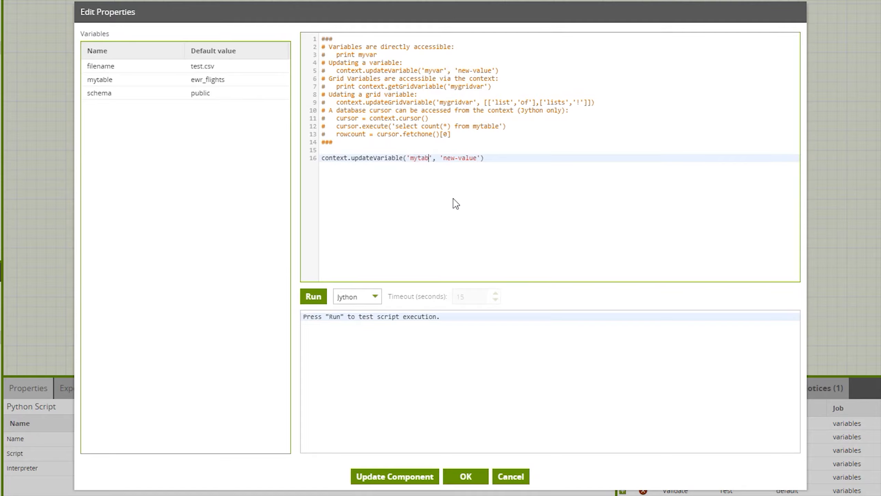
drag(451, 158, 483, 158)
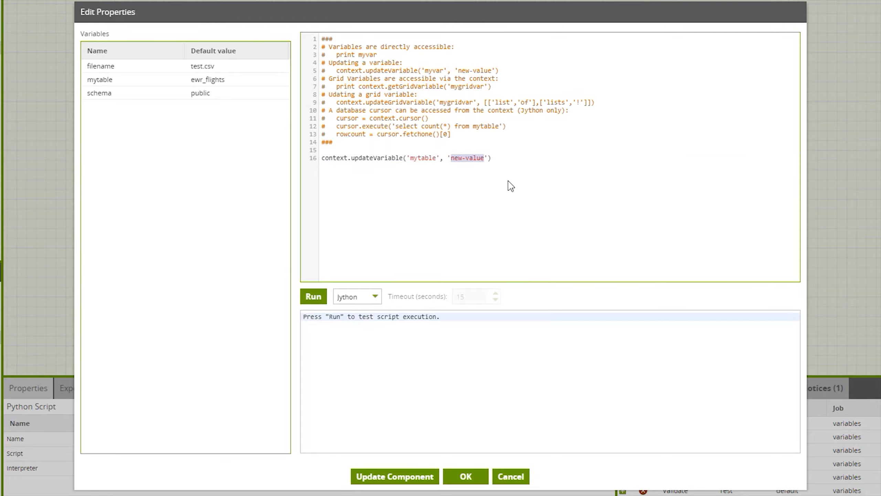
text(table1)
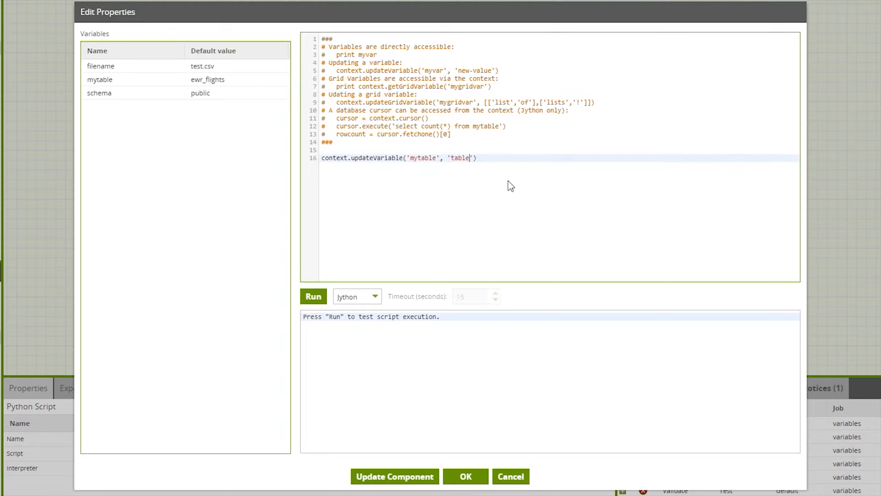
key(BackSpace)
text(2)
click(324, 302)
Add the line print mytable to the Python script, test it again and save the script
click(524, 157)
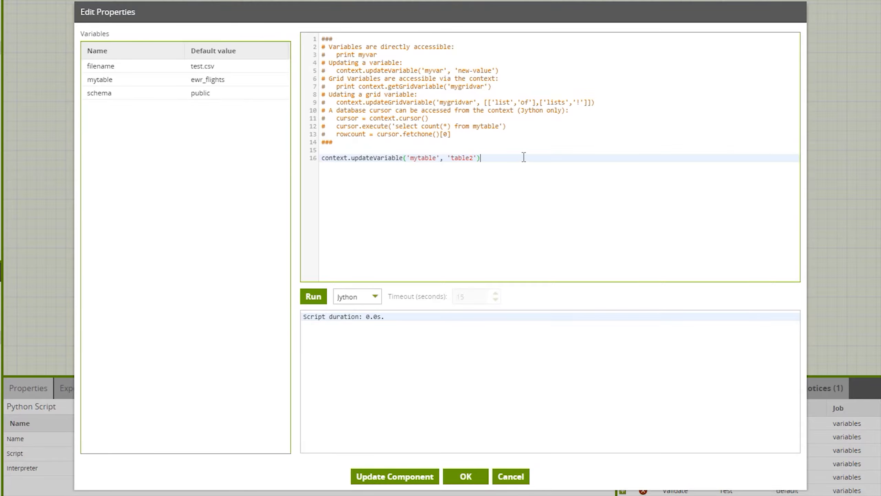
key(Return)
key(Return)
text(print mytable)
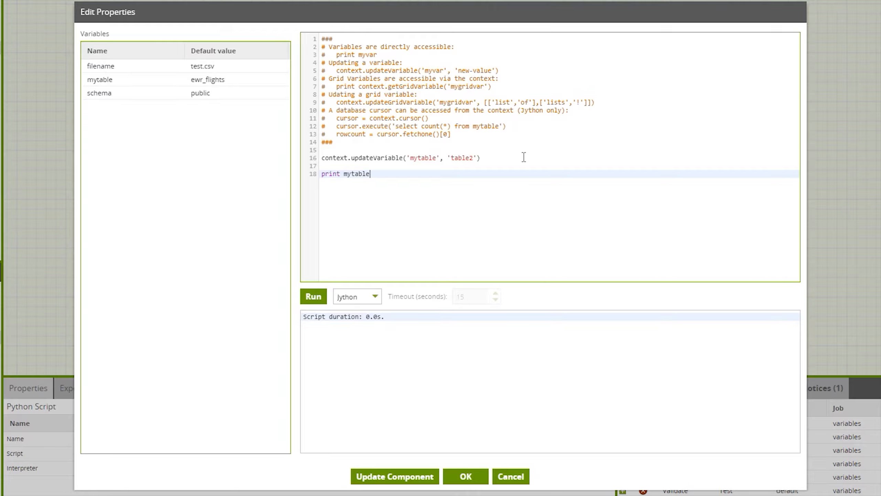
click(313, 296)
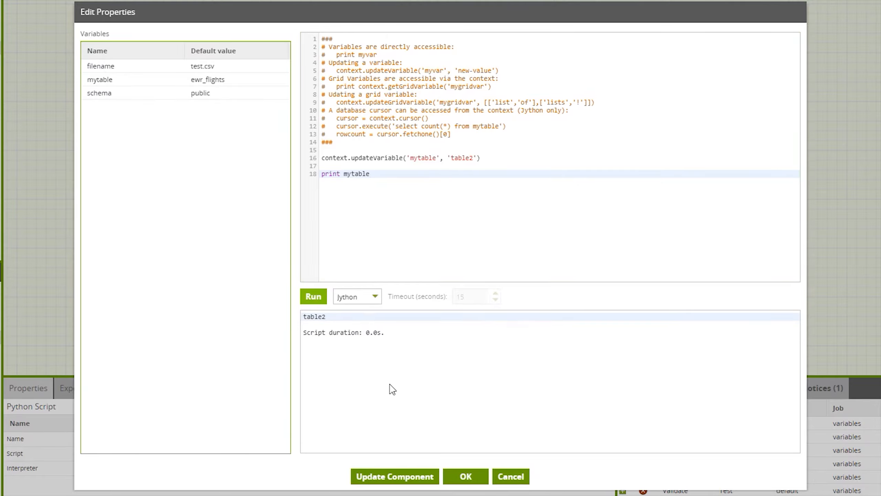
double_click(332, 314)
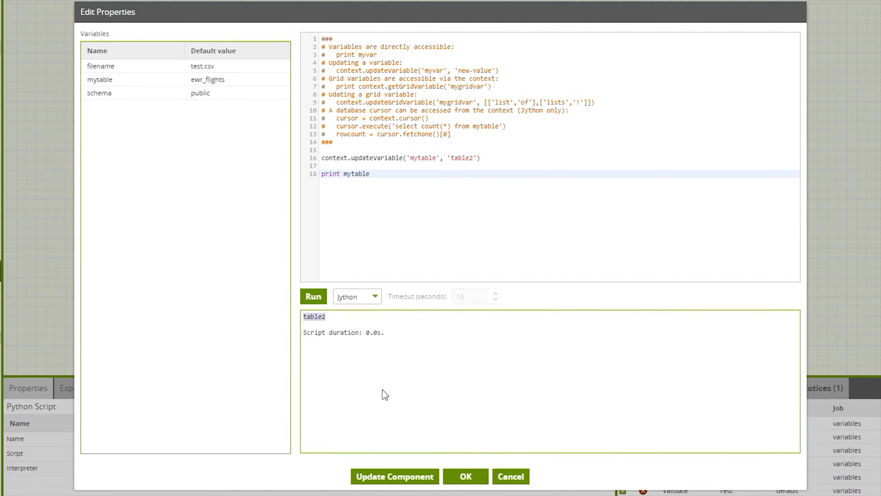
click(481, 483)
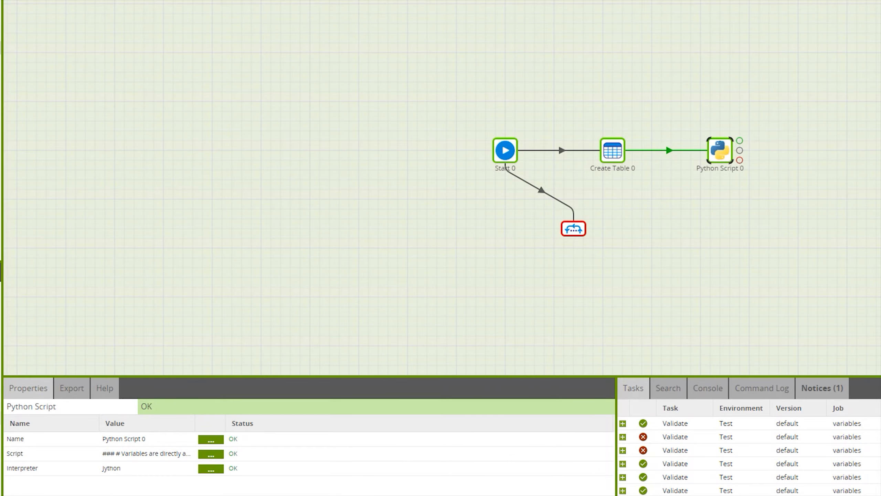
Place a Bash Script component below the Fixed Iterator and attach it as the iterated component
drag(1, 399, 580, 266)
click(575, 235)
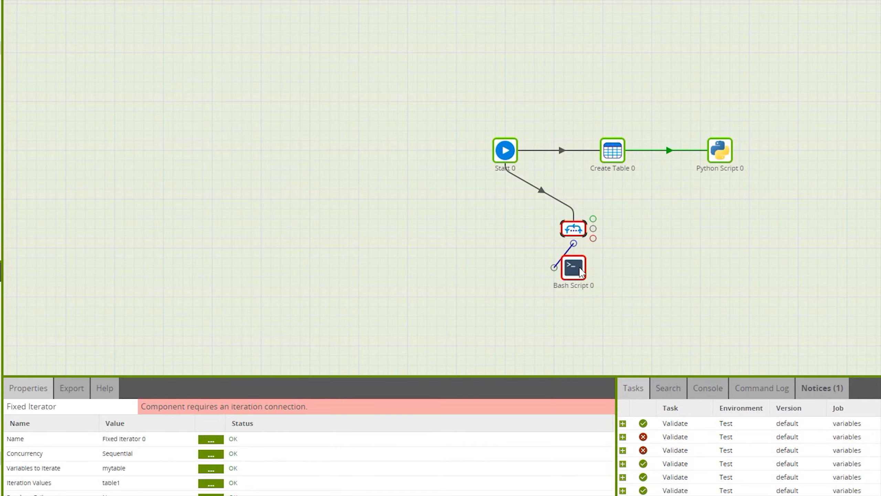
click(575, 256)
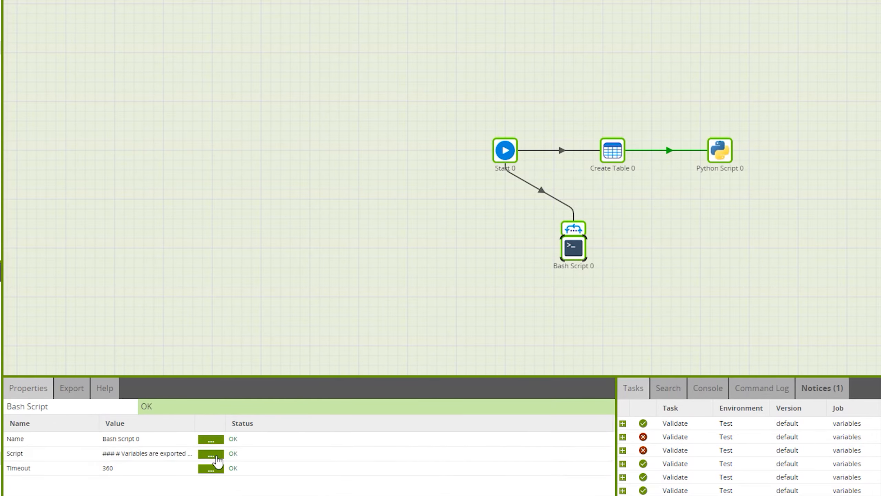
Add the command echo $mytable to the iterated Bash Script and save it
click(211, 454)
click(379, 97)
key(Return)
text(echo $mytable)
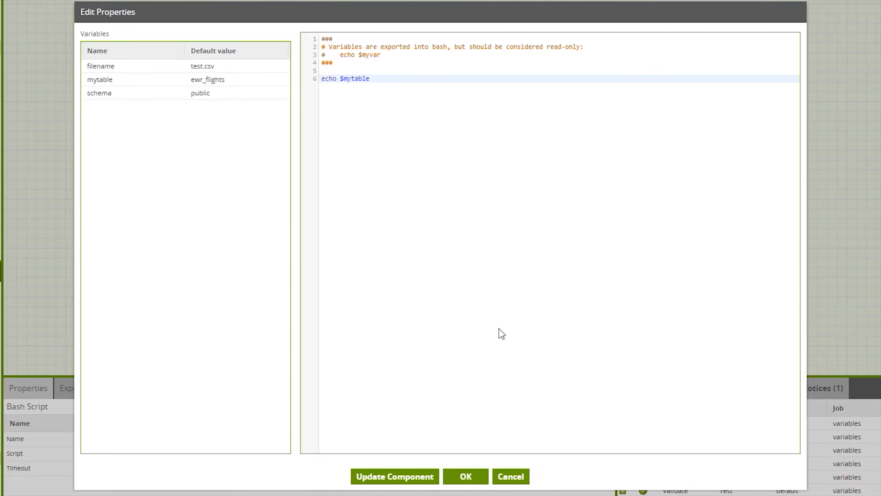
click(465, 477)
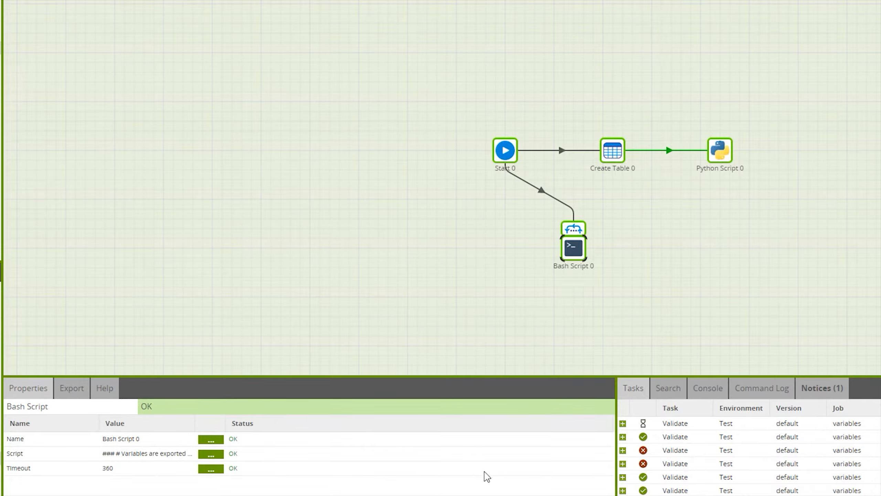
Run the job in the Test environment and review each component's mytable output in the task details
right_click(334, 217)
click(366, 232)
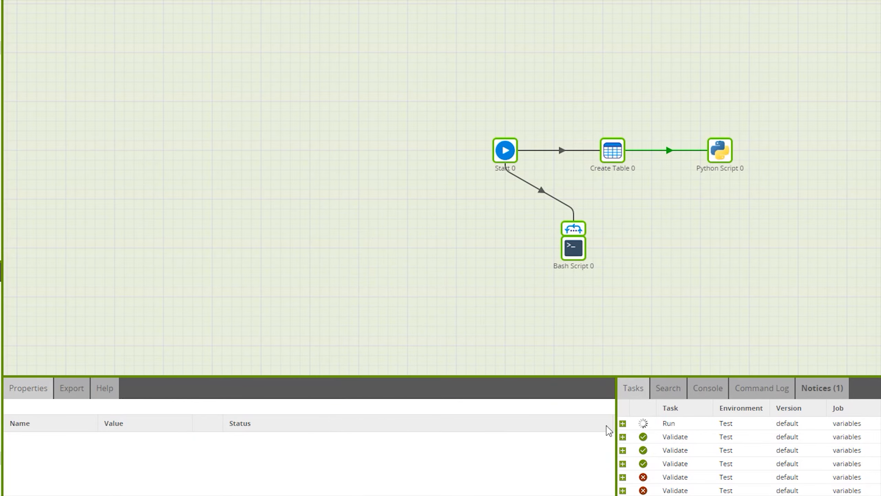
click(623, 424)
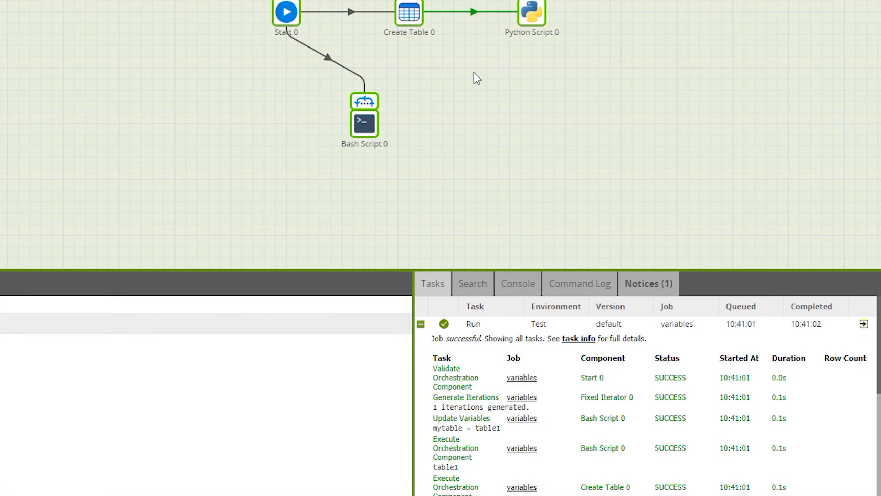
scroll(546, 402, down, 2)
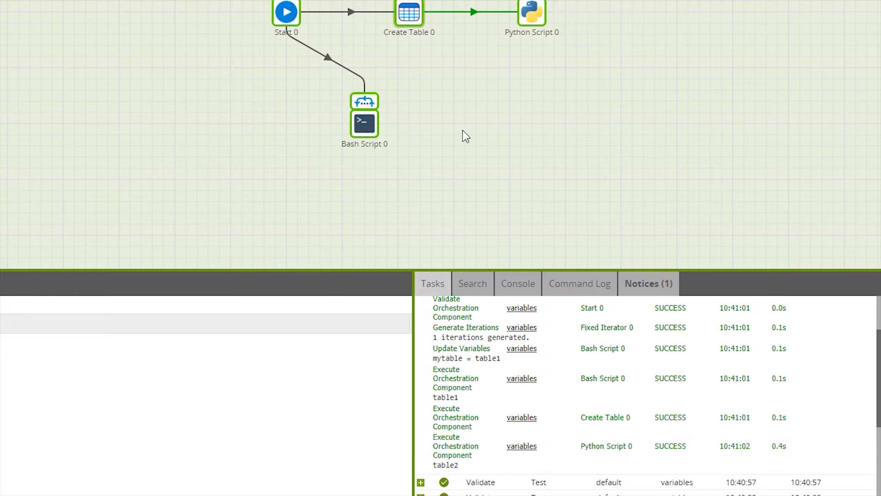
scroll(649, 437, up, 2)
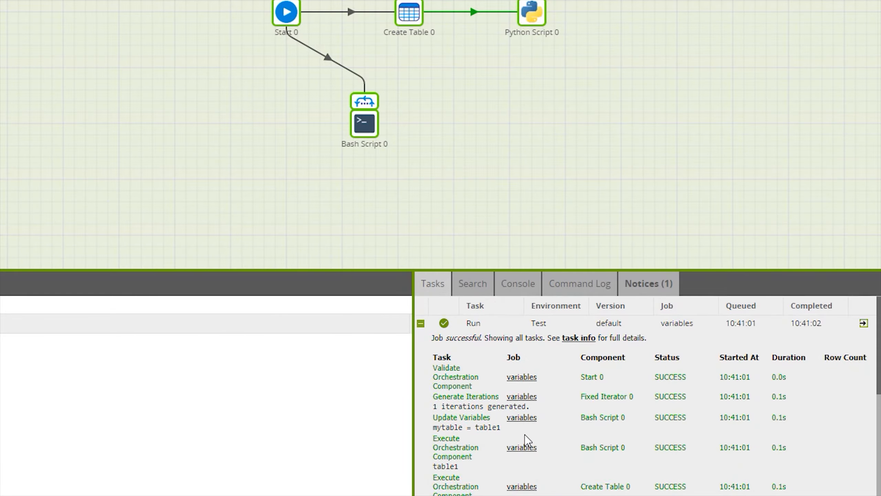
scroll(503, 451, down, 2)
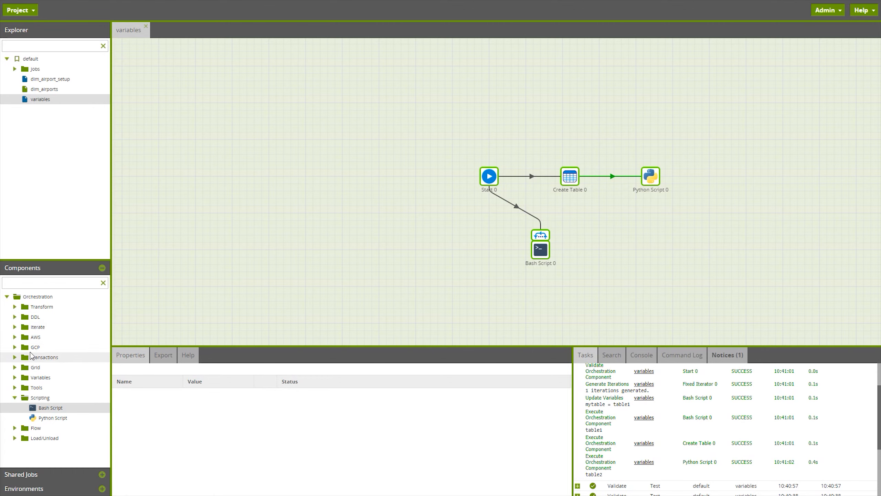
Add an Or component after Python Script and also connect the Fixed Iterator's success output to it
click(22, 431)
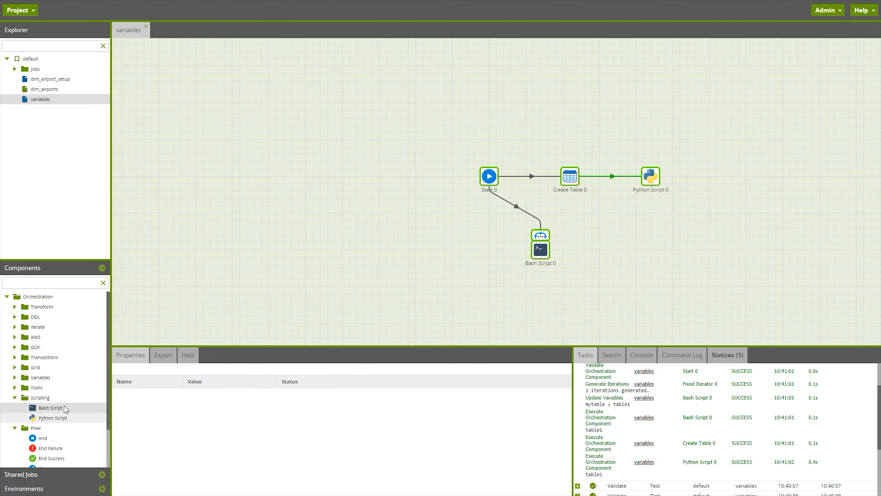
scroll(52, 417, down, 1)
drag(41, 432, 765, 183)
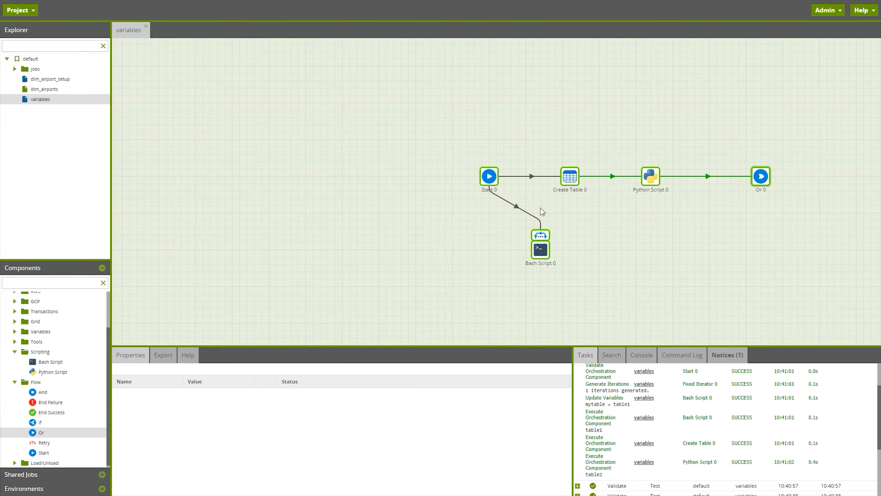
click(546, 235)
drag(556, 228, 761, 178)
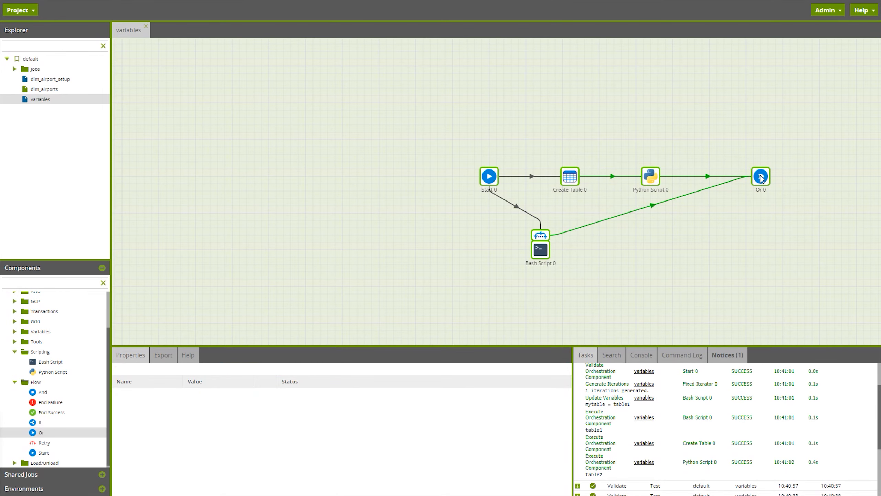
Add a second Bash Script after the Or component and give it the command echo $mytable
click(761, 178)
drag(880, 199, 827, 176)
click(266, 404)
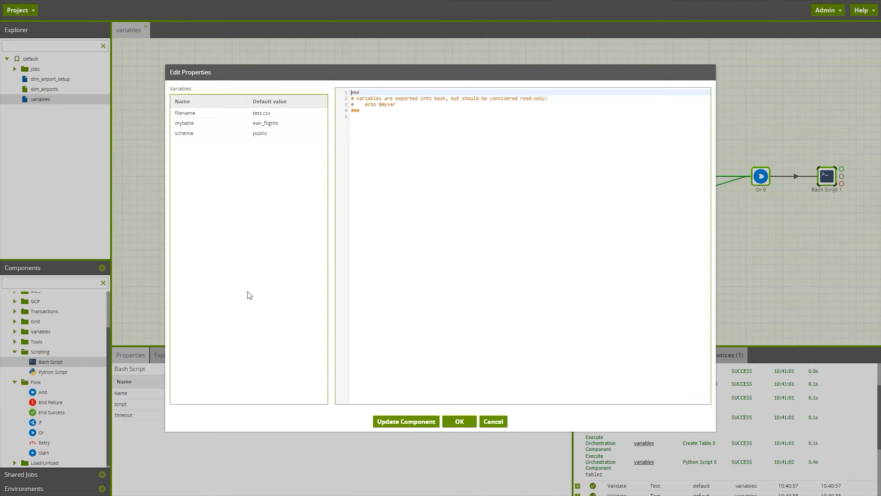
click(384, 130)
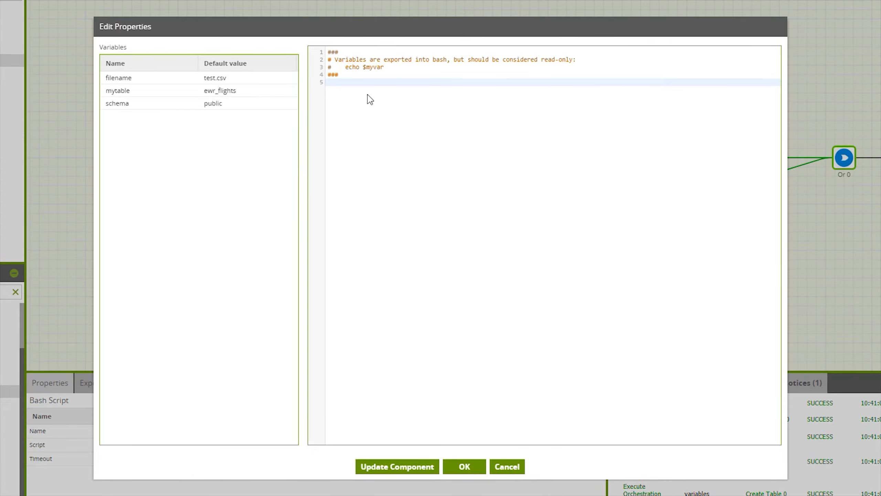
key(Return)
text(echo $mytable)
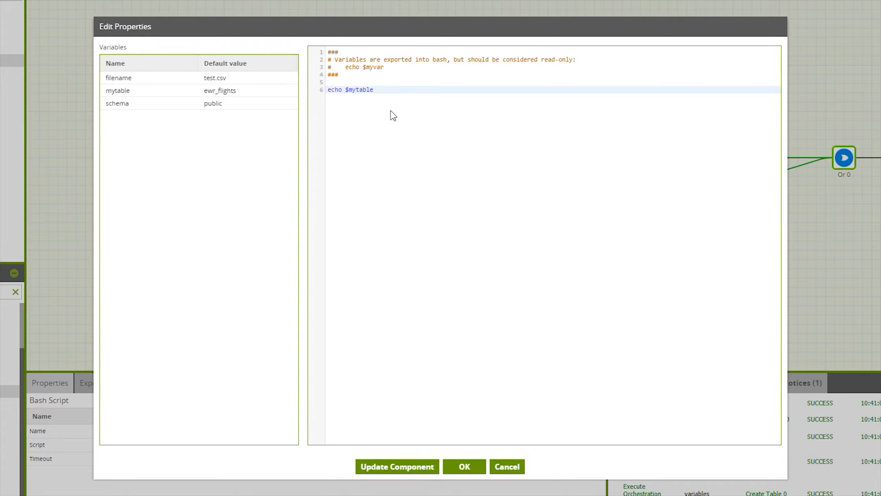
click(465, 466)
Run the extended job in the Test environment and examine the table name output by each script
right_click(717, 273)
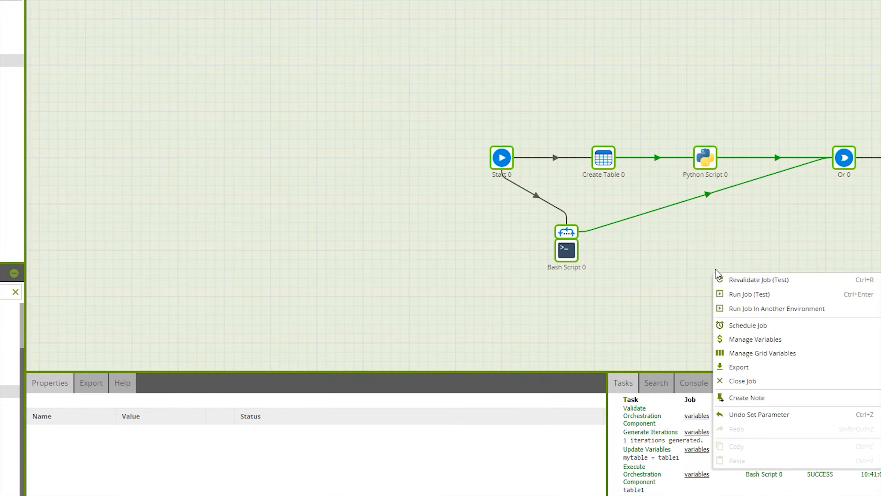
click(722, 294)
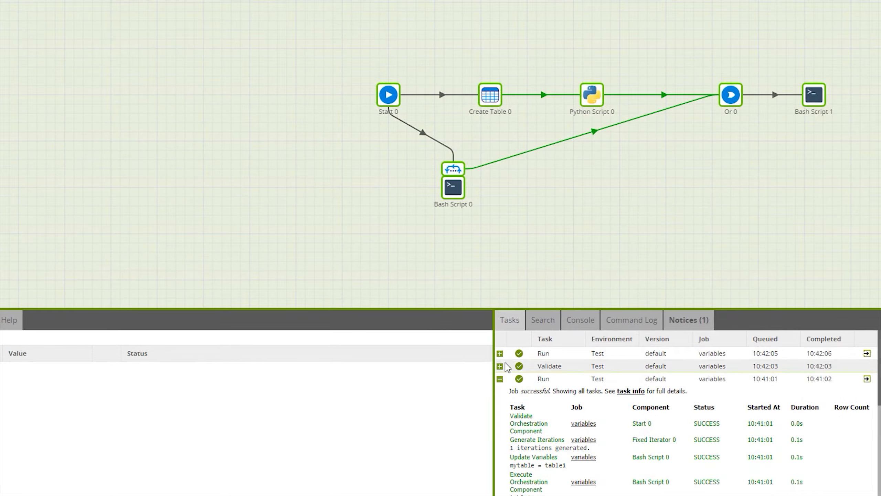
click(500, 353)
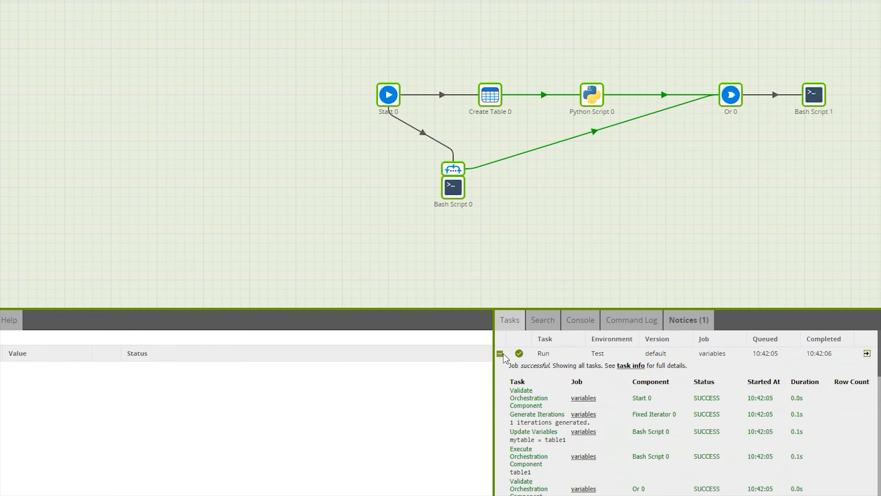
scroll(609, 413, down, 5)
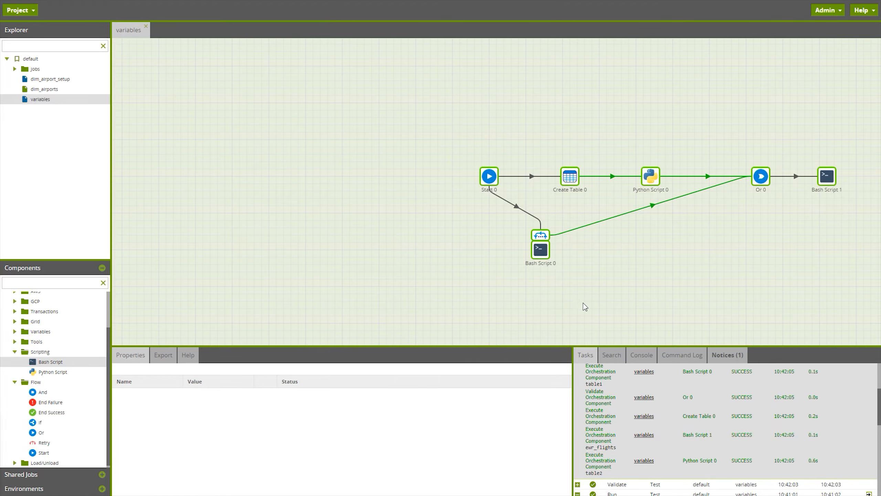
Create a transformation job named variables tx in the default folder
right_click(36, 58)
click(70, 85)
text(variables txc)
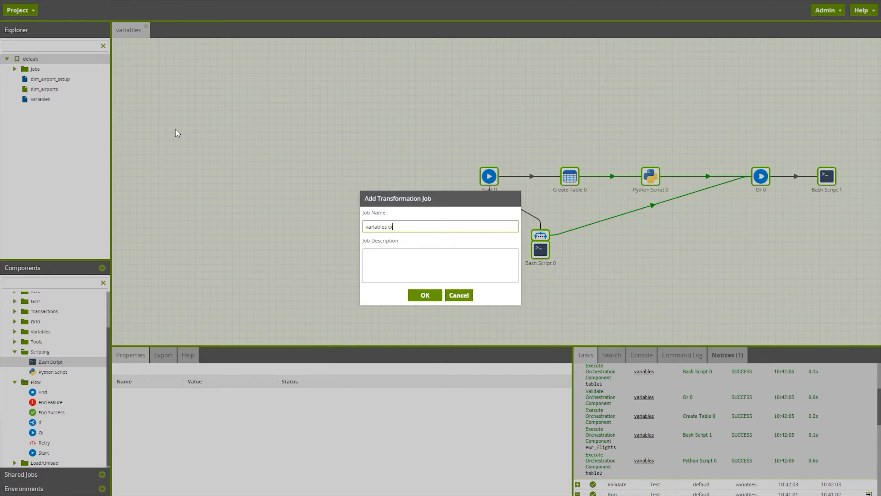
click(436, 295)
click(421, 273)
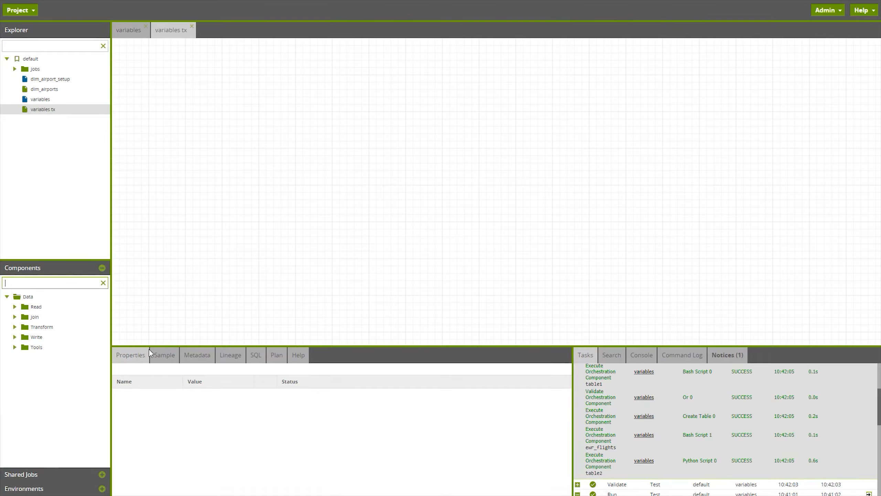
Add a Table Input component to the variables tx job and set its table name to raw_flights
click(15, 307)
drag(47, 346, 321, 183)
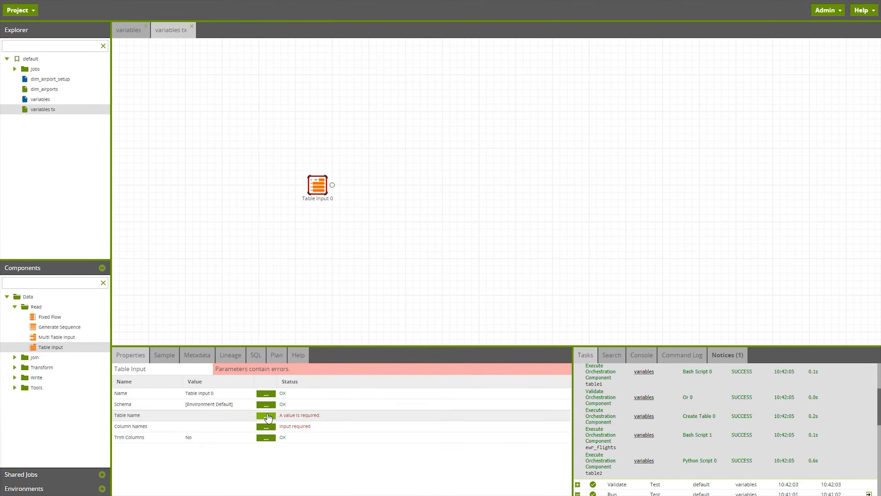
click(266, 415)
click(380, 245)
text(raw_)
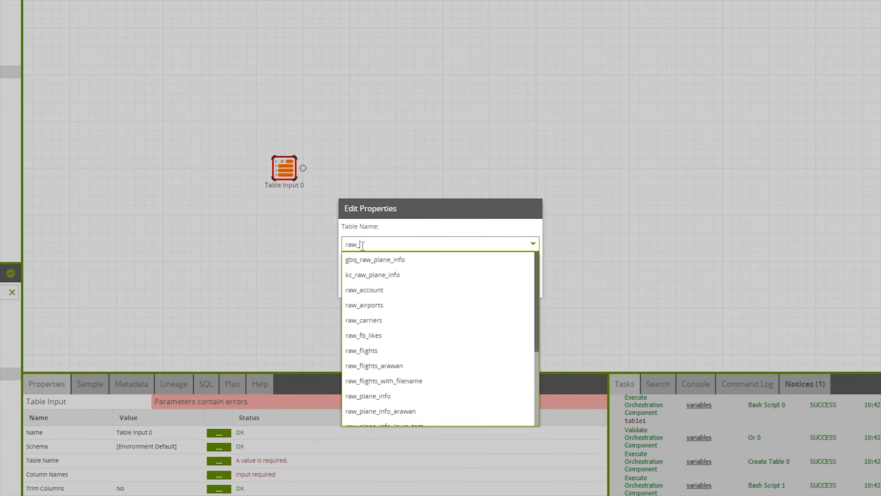
text(fl)
click(361, 259)
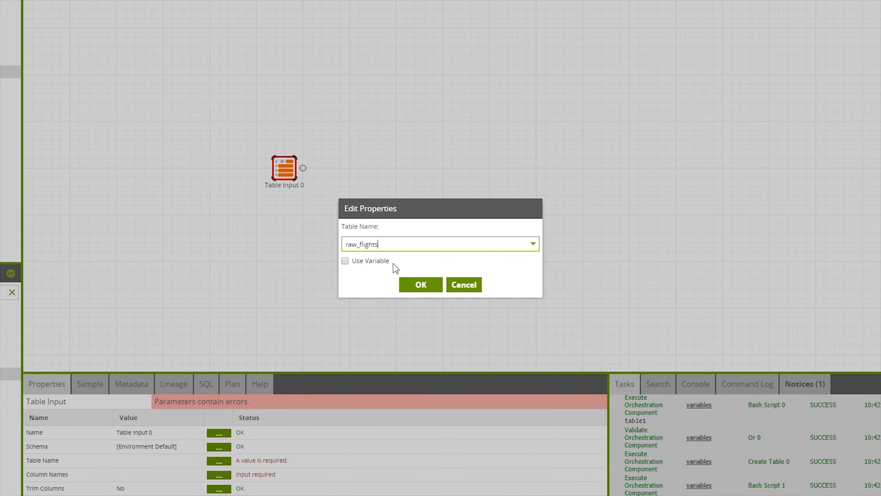
click(415, 284)
Choose year and origin as the column names of the raw_flights Table Input
click(219, 474)
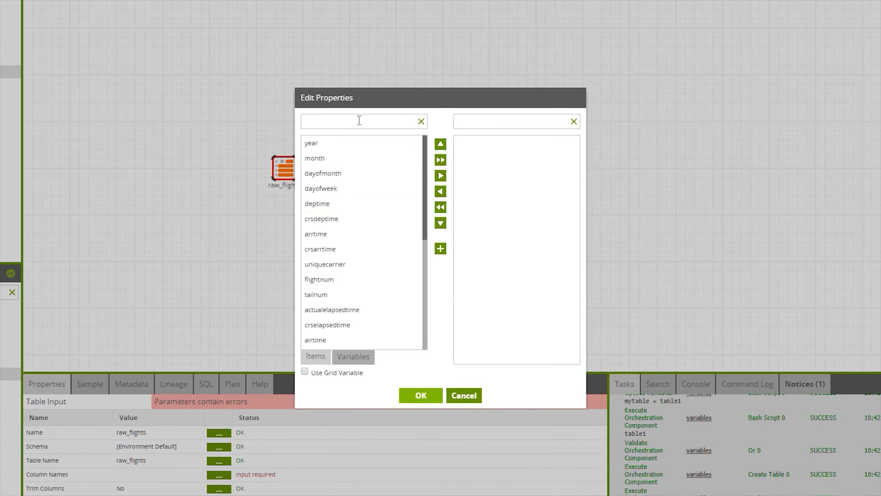
click(352, 143)
click(439, 176)
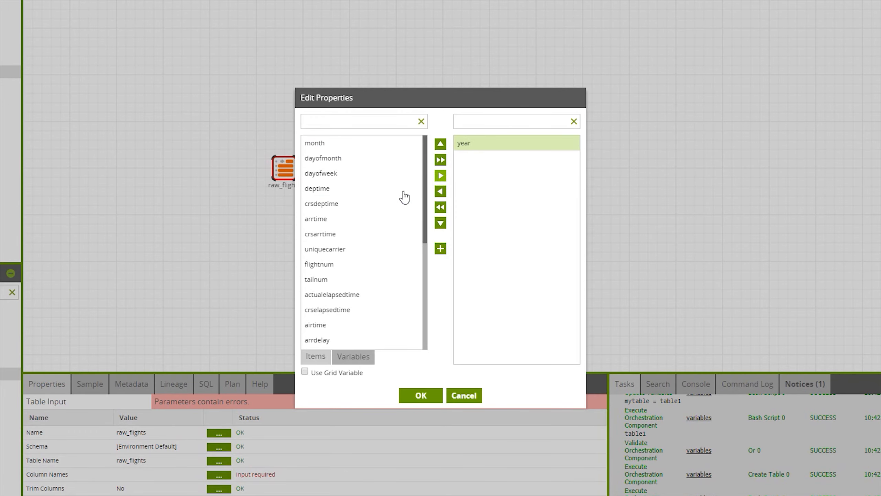
click(339, 298)
click(339, 312)
click(440, 175)
click(421, 396)
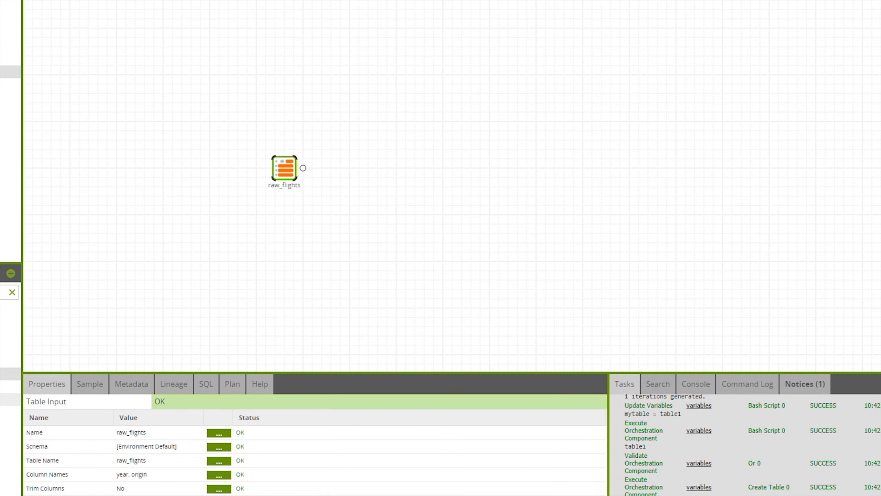
Add a Filter component after raw_flights and connect the table input to it
click(4, 413)
drag(7, 477, 378, 167)
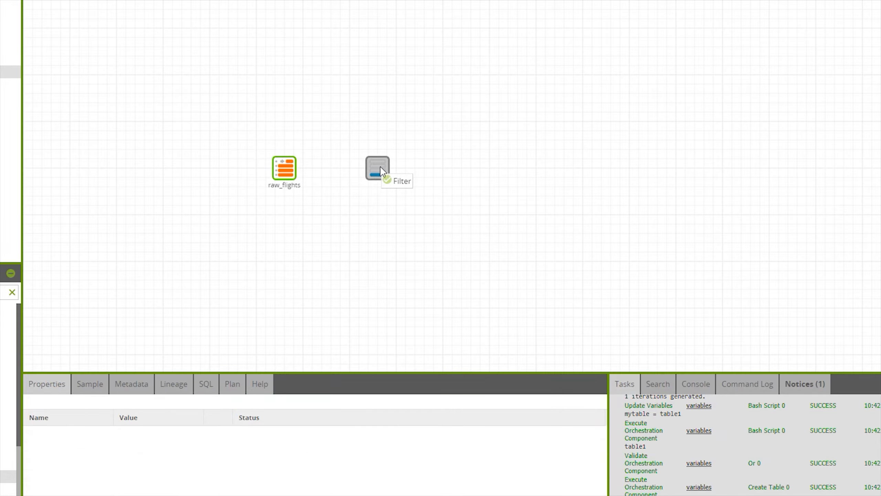
click(304, 168)
drag(304, 168, 367, 163)
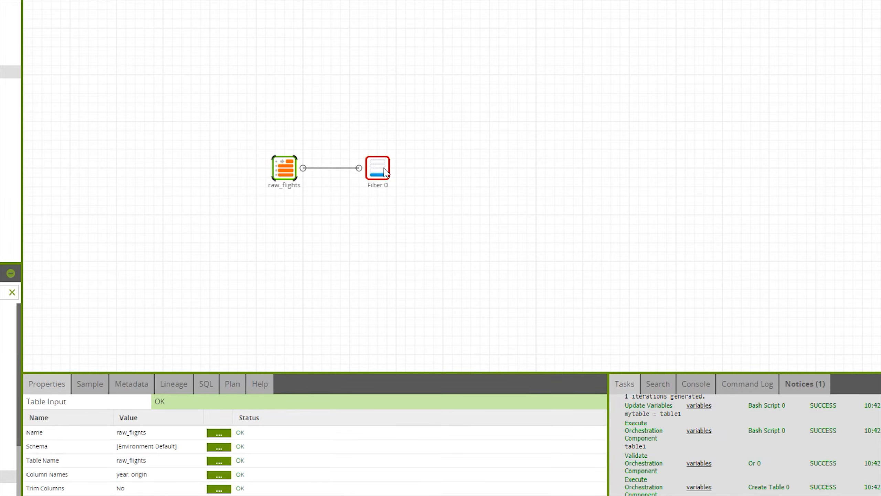
Add a filter condition to the Filter component so that origin Is Equal to EWR
click(378, 168)
click(219, 447)
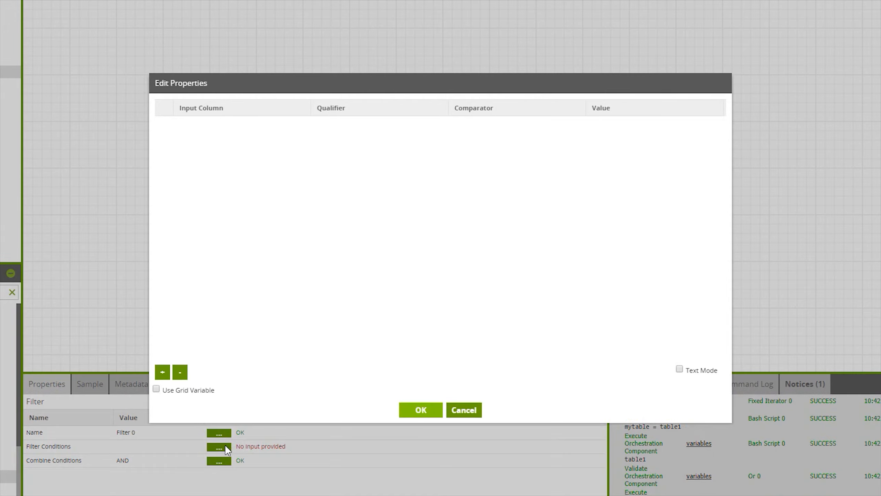
click(163, 371)
click(207, 129)
click(203, 161)
click(472, 130)
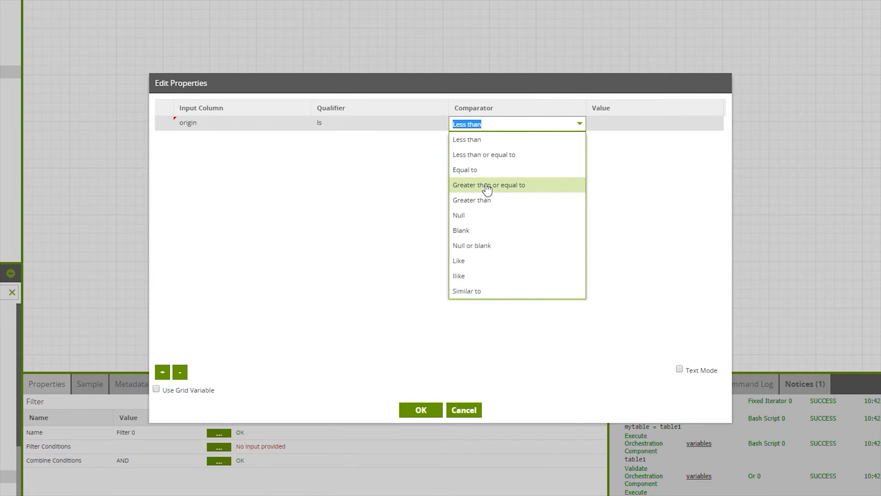
click(489, 200)
click(488, 127)
click(484, 170)
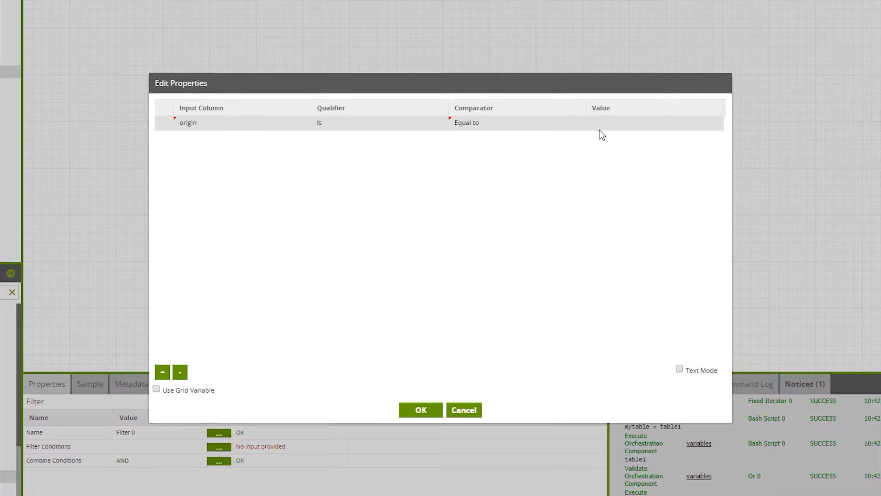
click(611, 123)
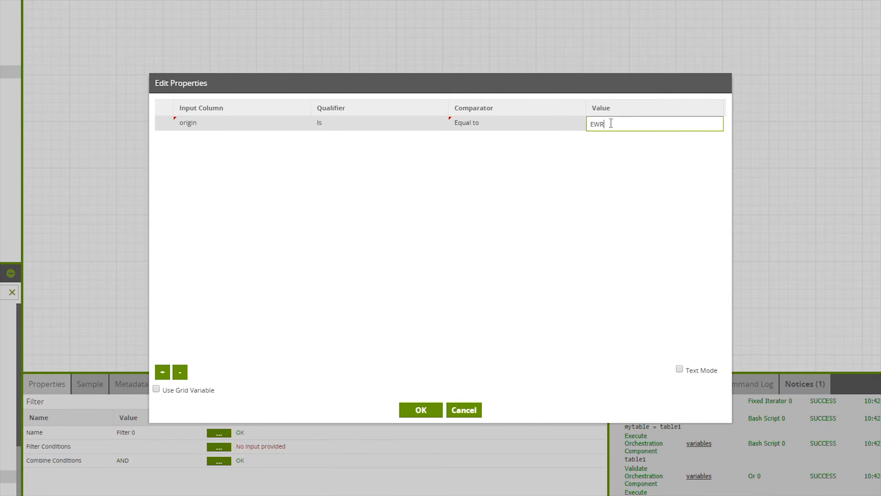
click(427, 410)
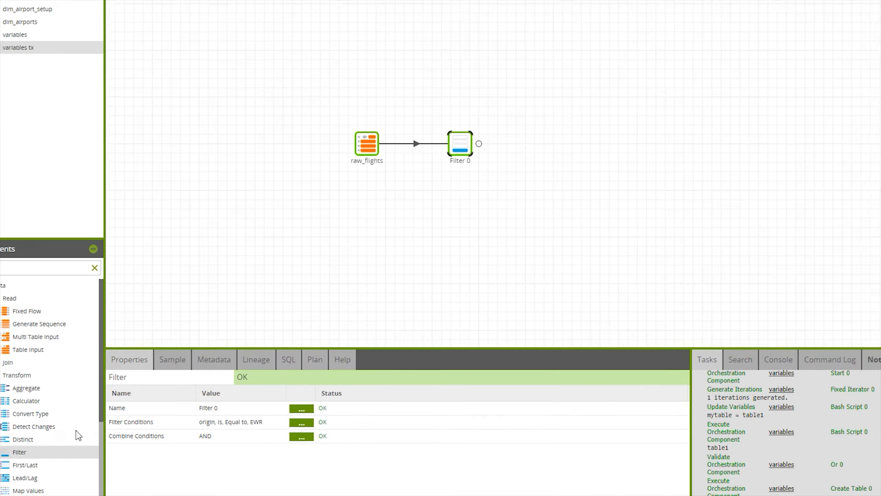
Add a Table Output component after the Filter and connect the Filter to it
scroll(24, 415, down, 3)
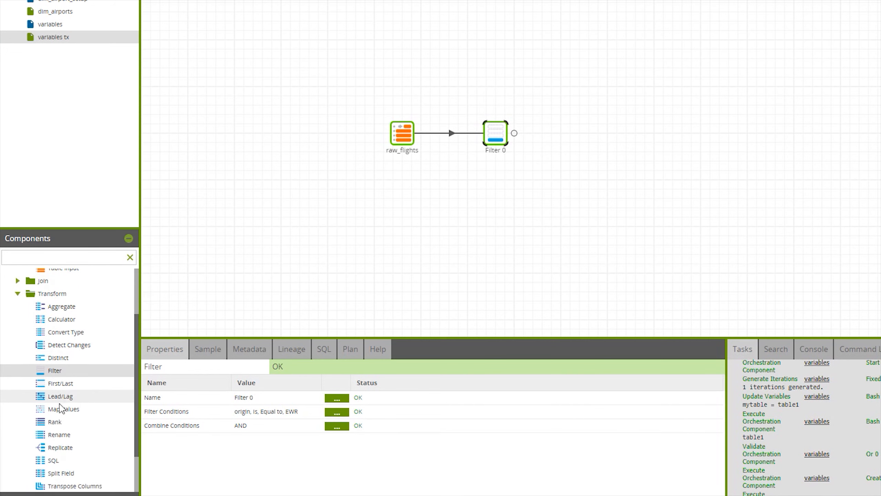
click(17, 470)
scroll(87, 416, down, 3)
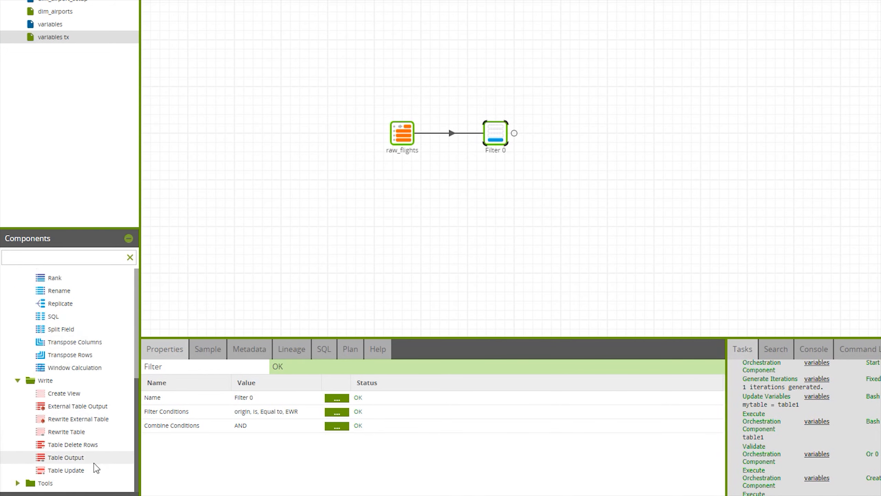
drag(94, 462, 590, 137)
drag(506, 130, 586, 137)
Examine which variables are offered for the Table Output's target table name, without choosing one
click(587, 138)
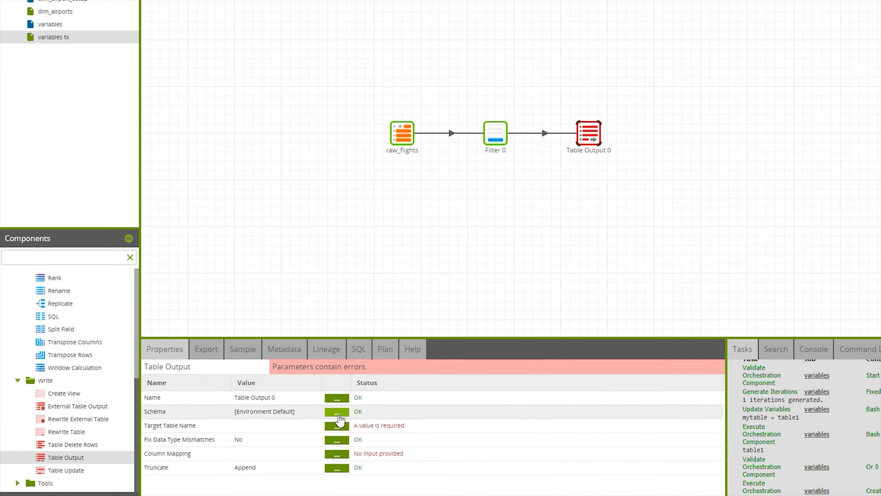
click(337, 425)
click(447, 222)
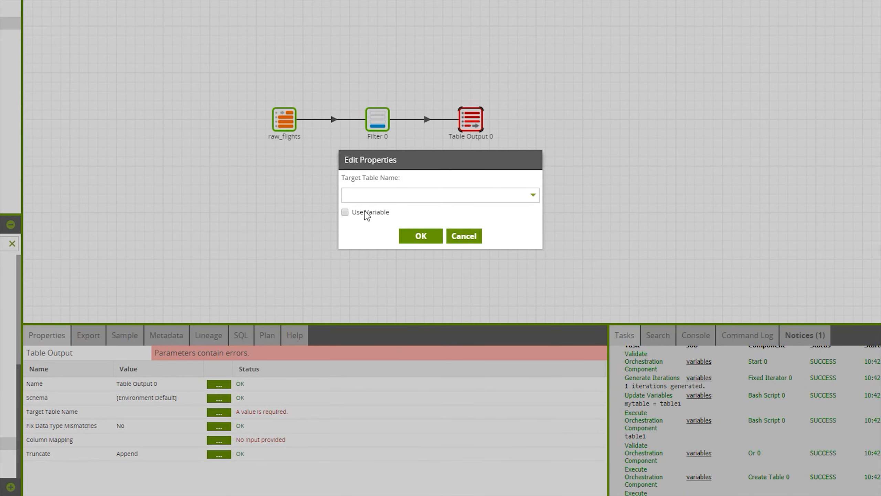
click(518, 200)
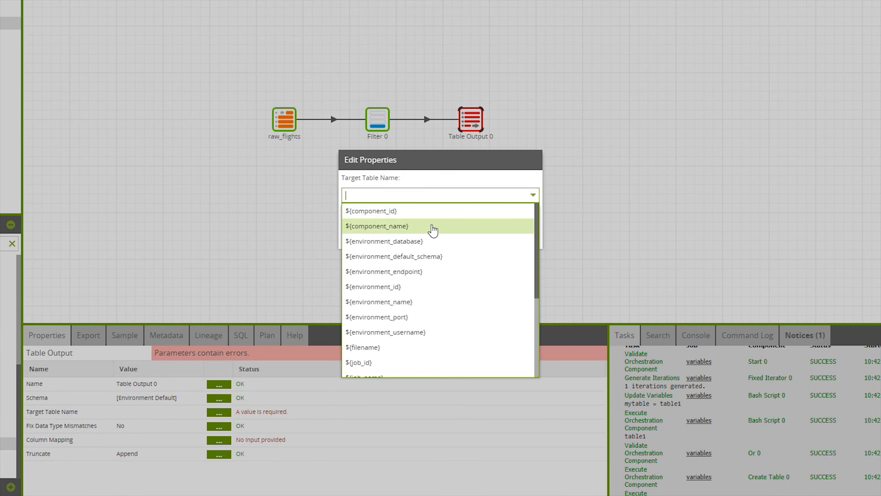
scroll(433, 230, down, 2)
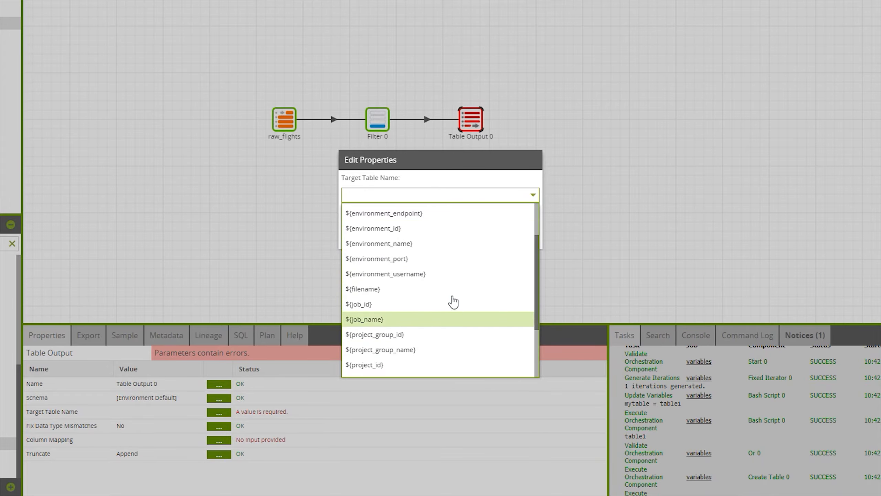
click(464, 160)
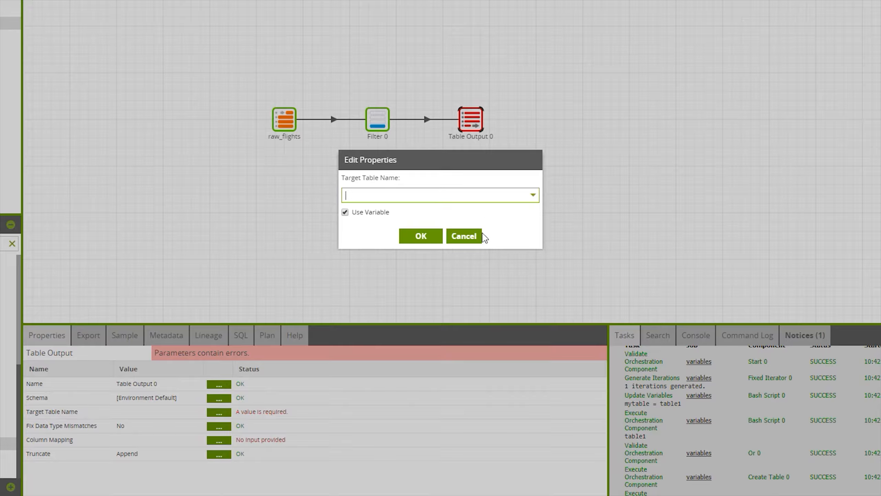
click(476, 240)
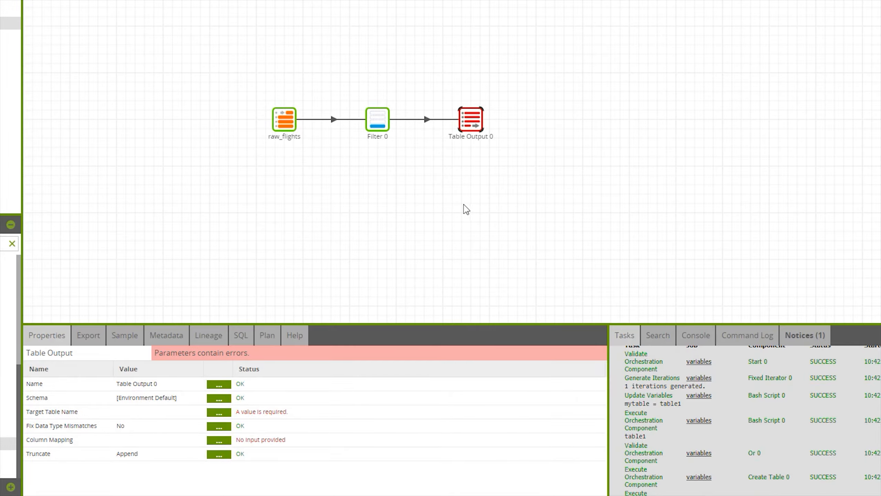
Create a text job variable named mytable with the value stg_flights in the transformation job
right_click(437, 189)
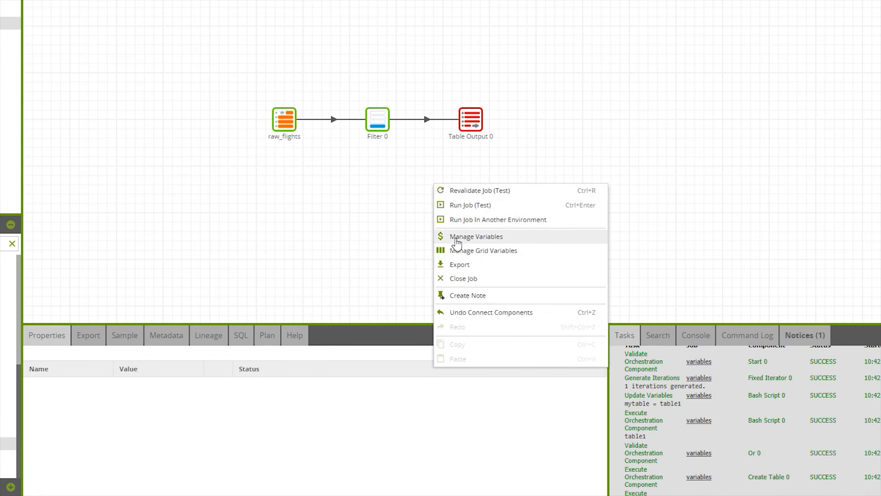
click(455, 237)
click(218, 335)
click(441, 120)
text(mytable)
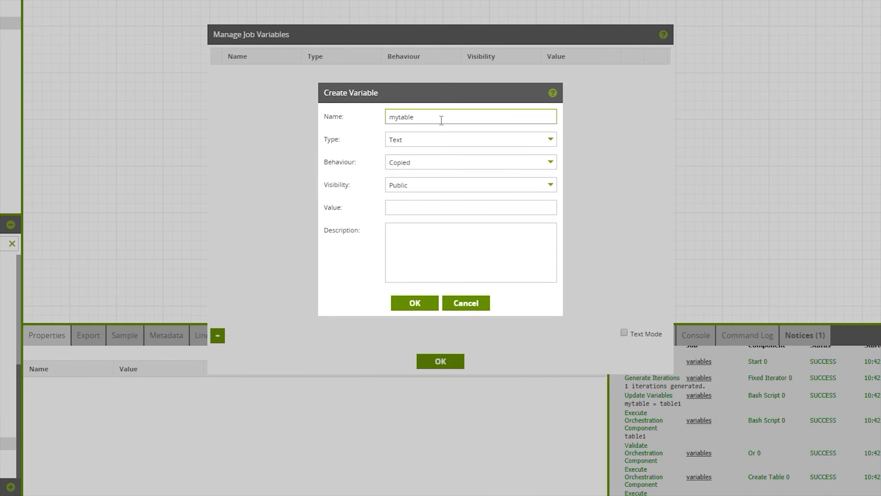
click(437, 209)
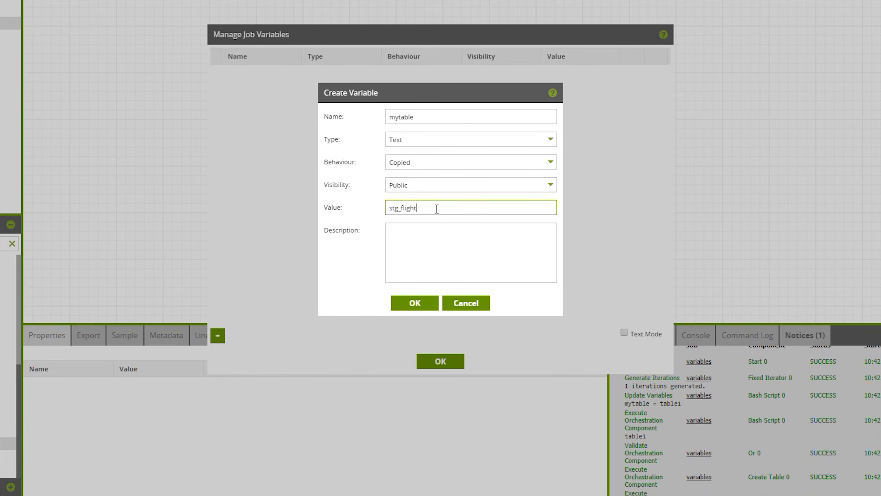
click(424, 307)
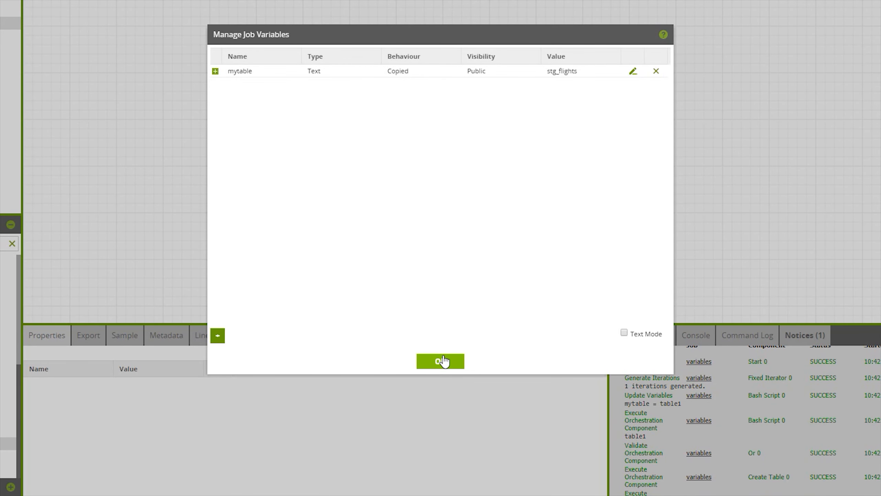
click(443, 361)
Set the Table Output's target table name to the variable ${mytable}
click(471, 120)
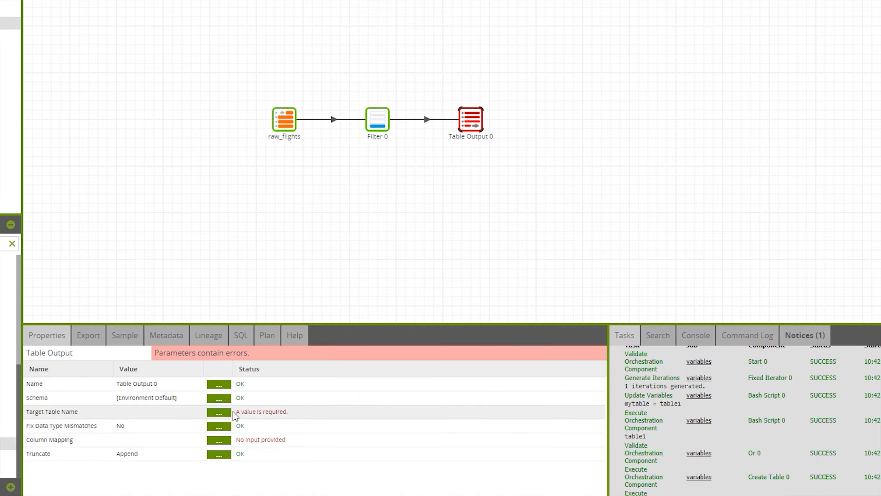
click(218, 412)
click(371, 212)
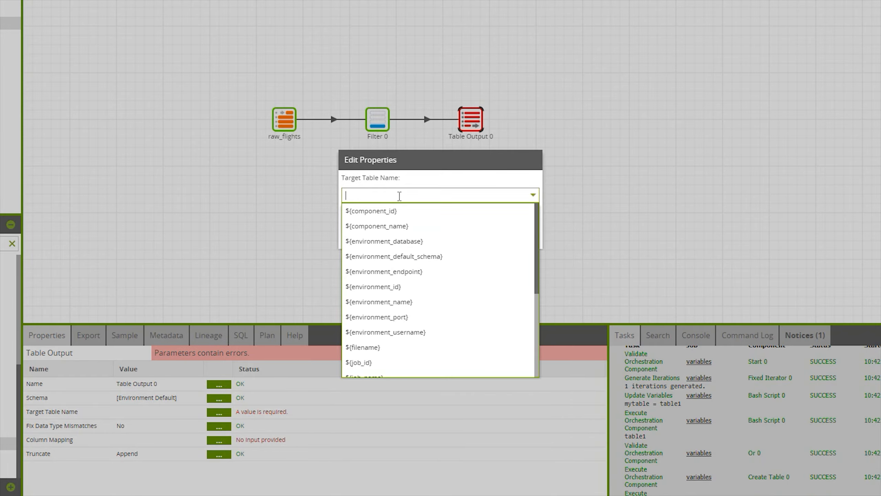
scroll(403, 302, down, 3)
click(399, 276)
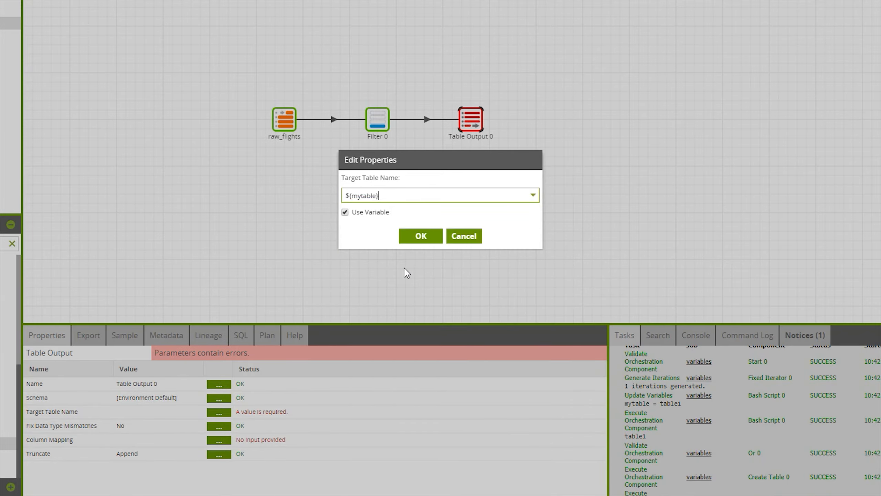
click(418, 237)
Map the Table Output's year and origin columns by adding all columns and removing every mapping without an input column
click(219, 441)
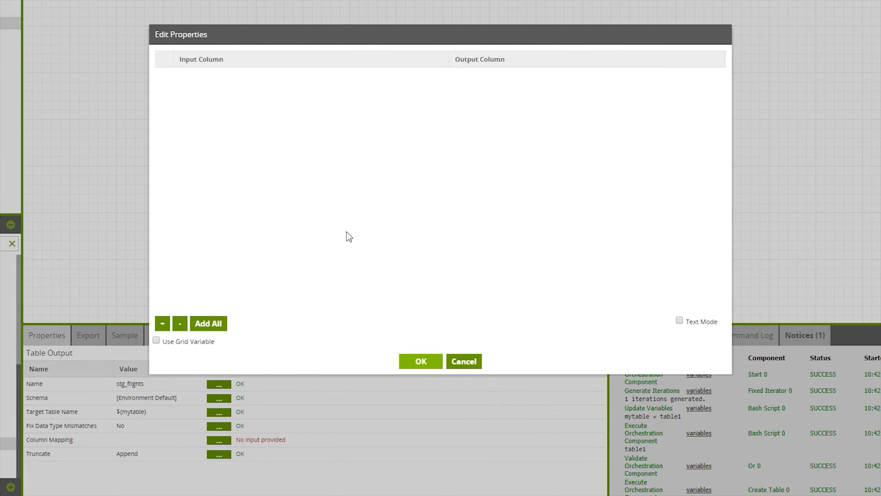
click(205, 324)
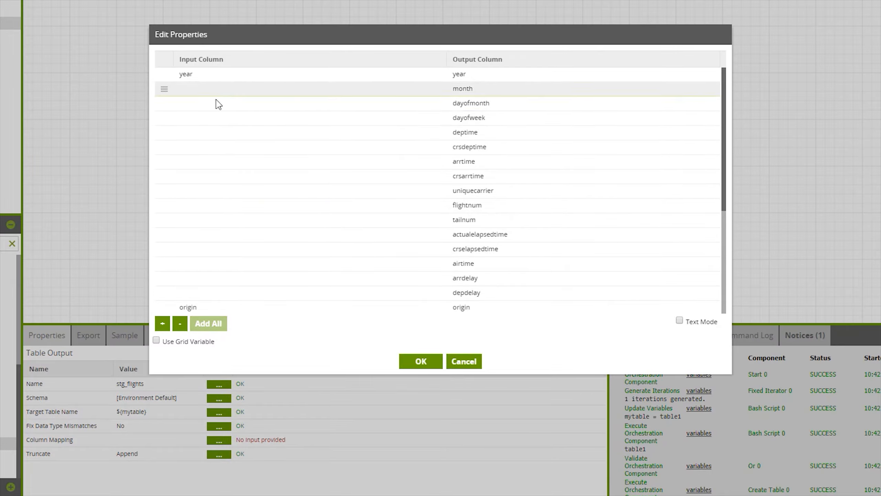
scroll(170, 261, down, 3)
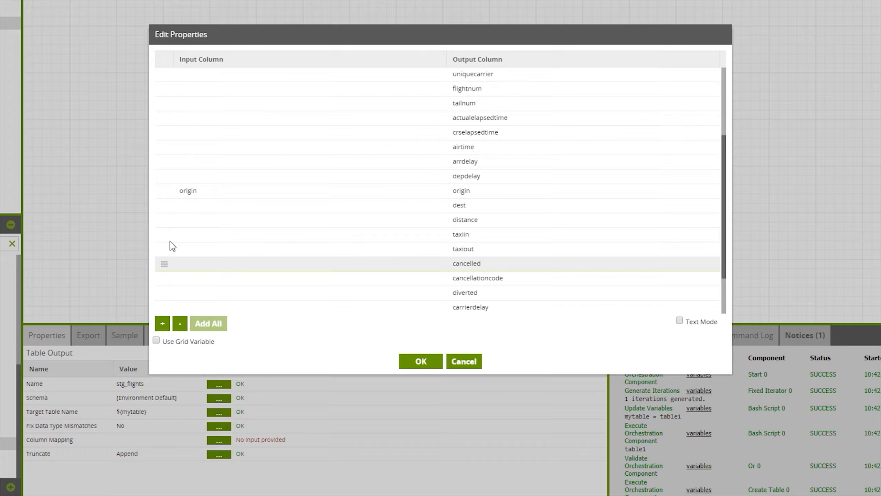
shift+click(166, 178)
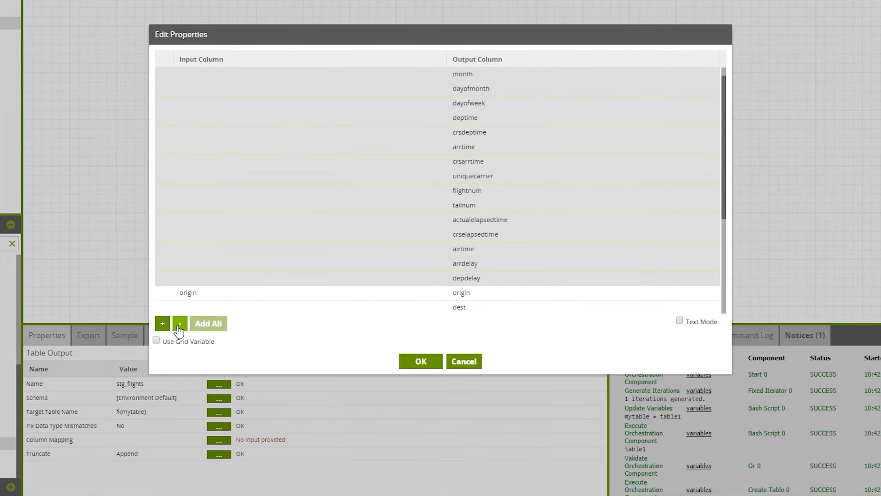
click(179, 324)
click(168, 103)
shift+click(168, 266)
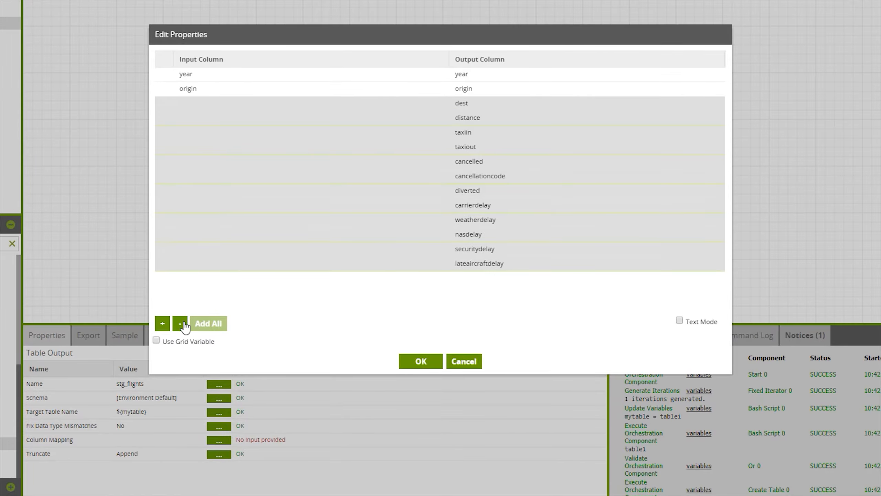
click(180, 323)
click(414, 362)
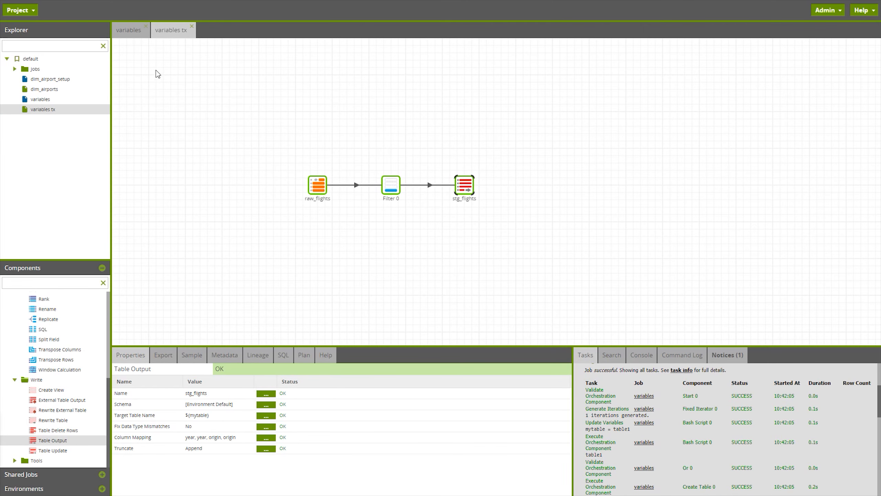
Add the variables tx transformation to the variables orchestration job above Create Table 0, connected from Start 0
click(126, 31)
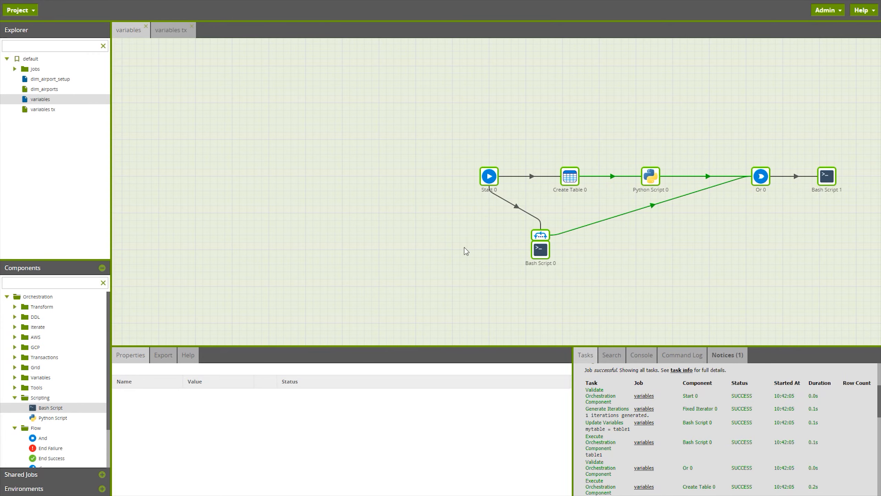
drag(466, 251, 356, 244)
drag(36, 111, 465, 119)
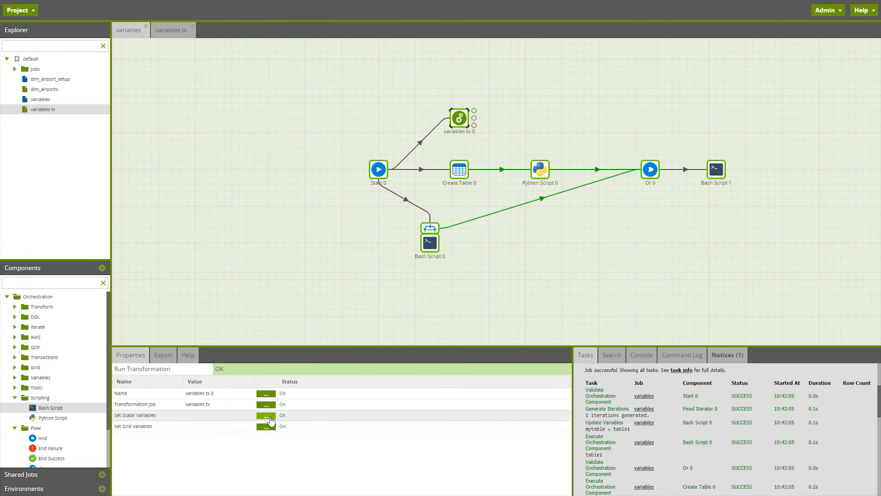
Set the scalar variable mytable to ${mytable} on the variables tx 0 component
click(271, 421)
click(282, 319)
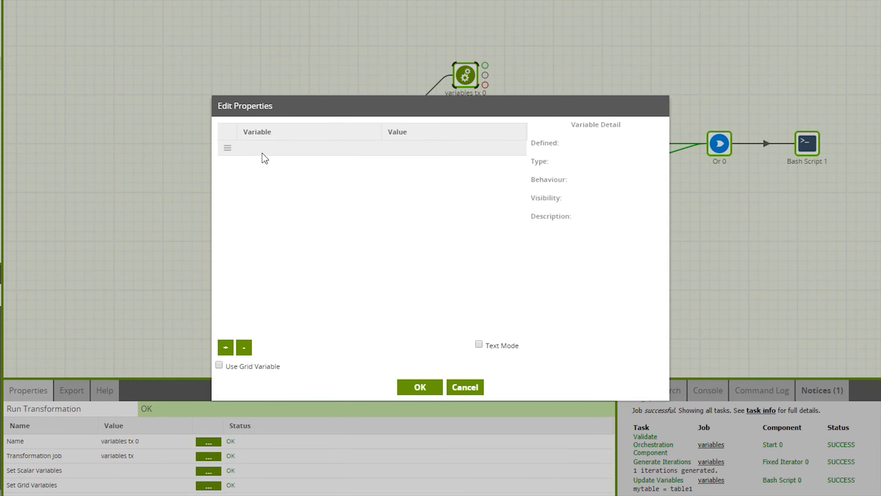
click(307, 178)
click(284, 173)
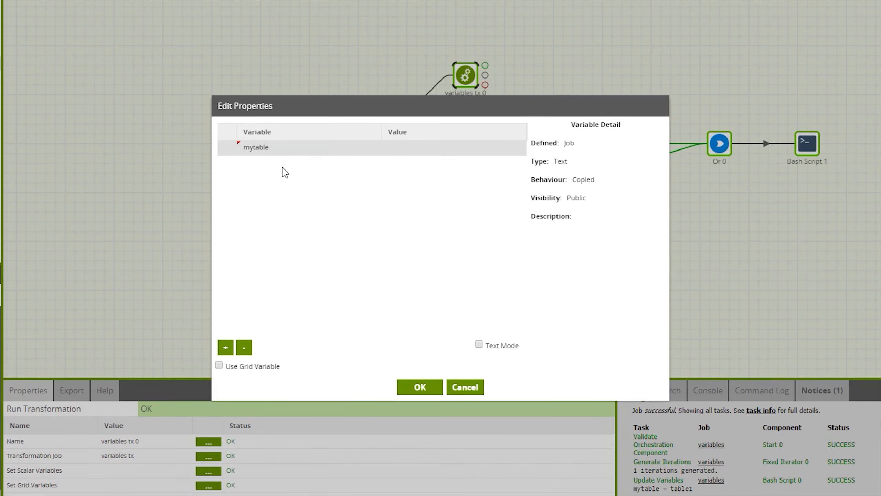
click(404, 153)
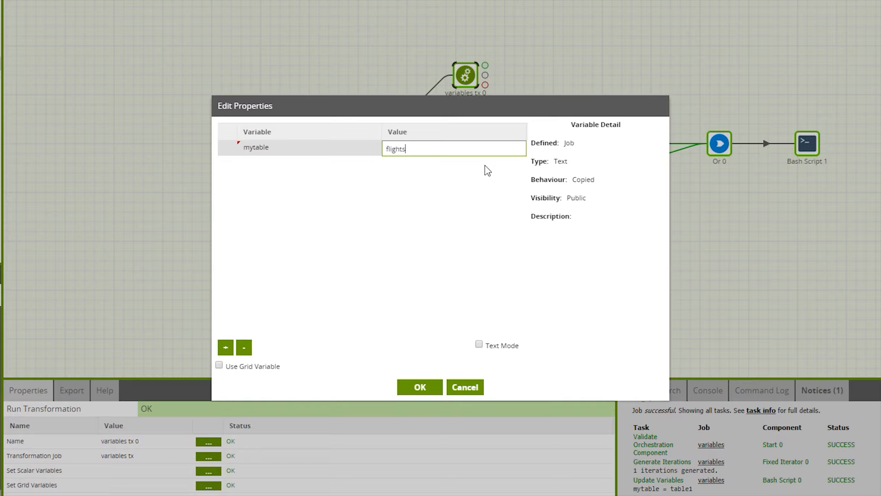
key(ctrl+a)
key(BackSpace)
click(420, 386)
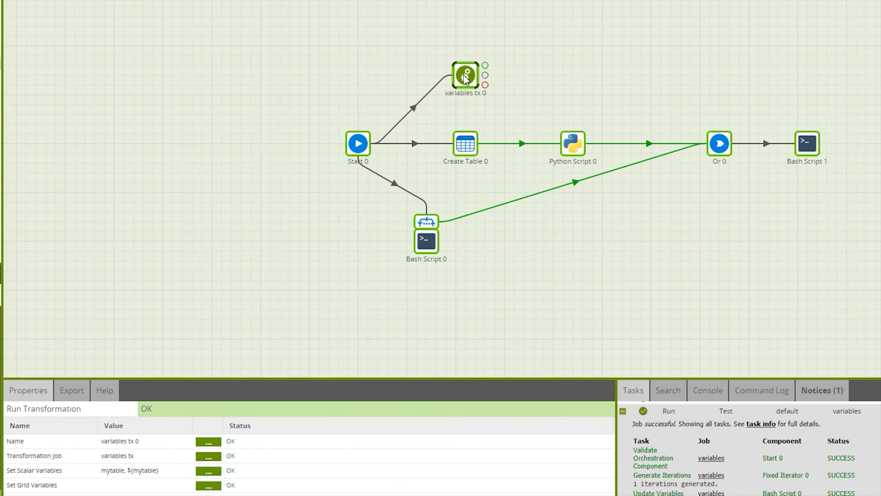
Run the variables tx 0 component and expand the new run's task details
click(479, 332)
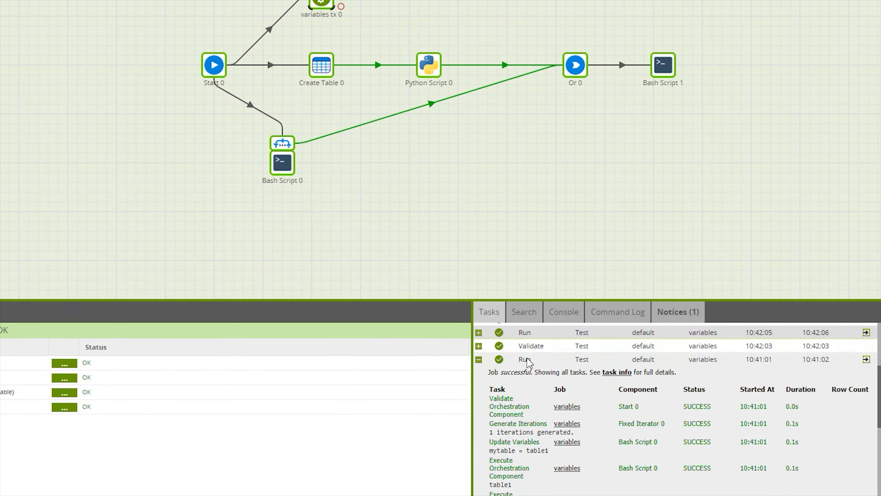
right_click(328, 2)
click(368, 4)
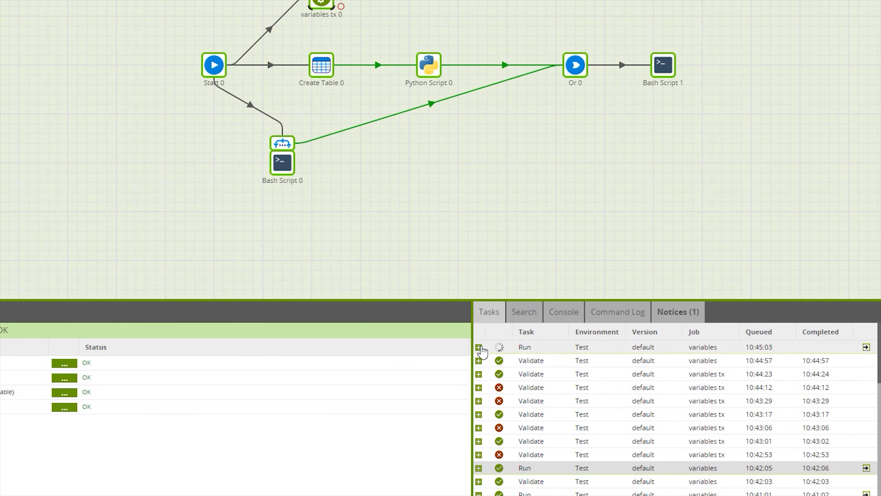
click(479, 346)
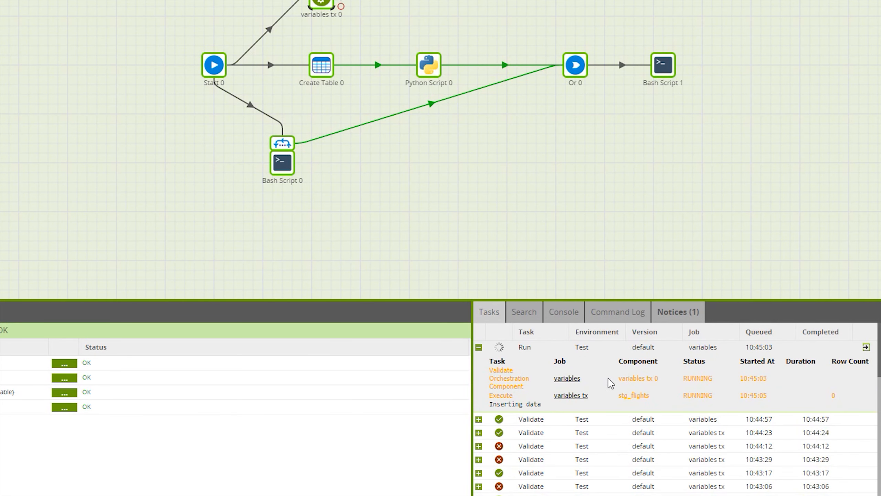